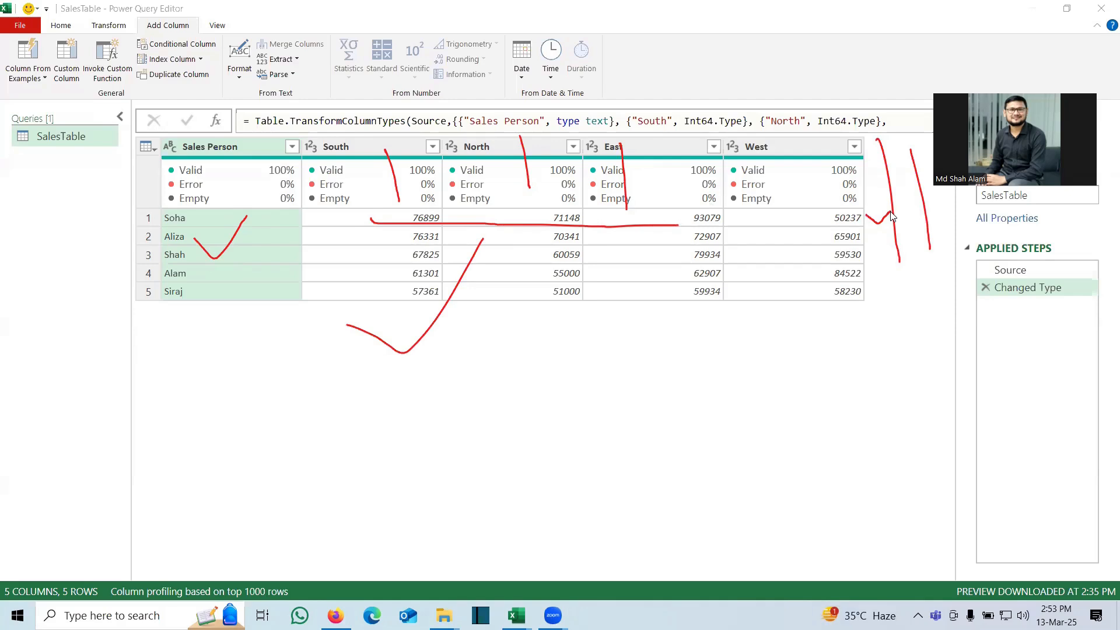
left_click_drag(208, 225, 313, 226)
mouse_move(906, 216)
left_mouse_down()
mouse_move(927, 214)
mouse_move(866, 214)
mouse_move(880, 236)
mouse_move(891, 207)
left_mouse_up()
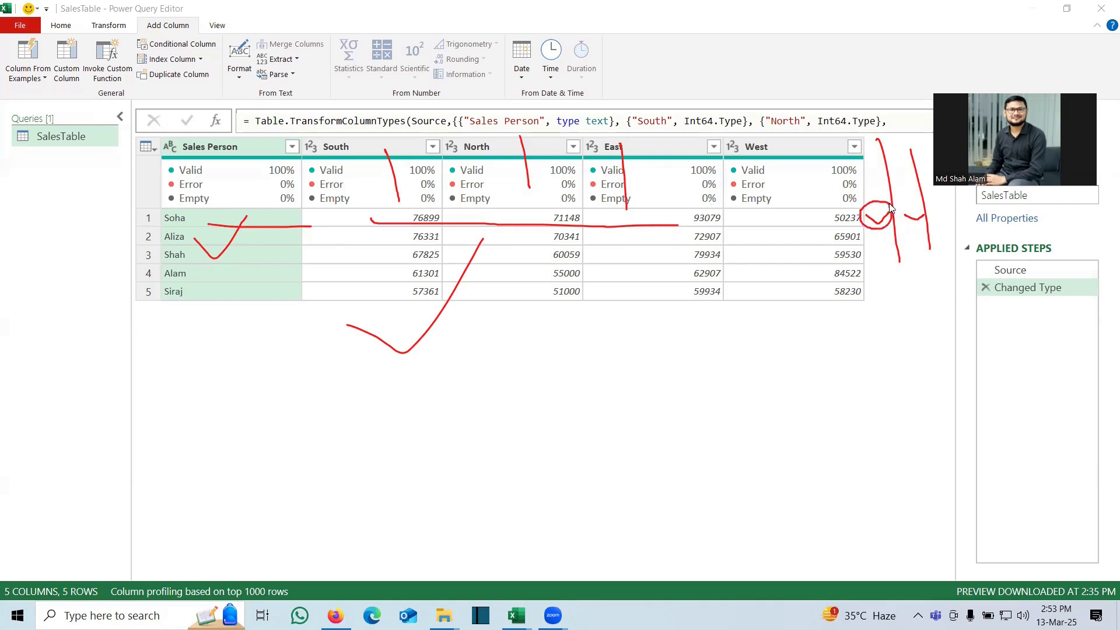
left_click_drag(682, 227, 709, 208)
mouse_move(865, 223)
left_mouse_down()
mouse_move(873, 233)
mouse_move(875, 220)
mouse_move(889, 223)
left_mouse_up()
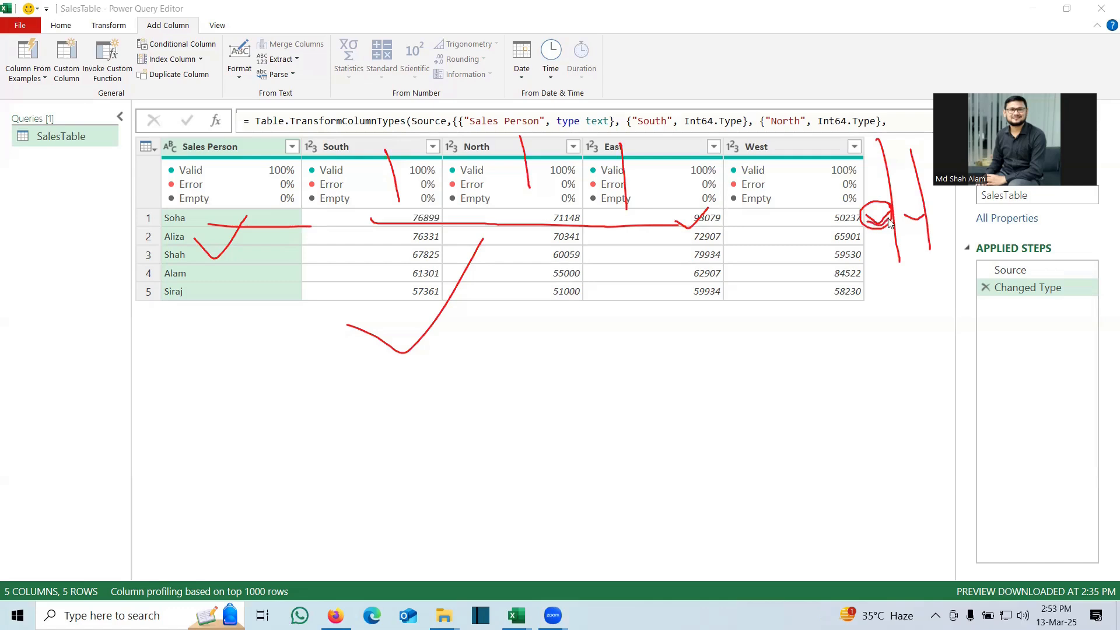
mouse_move(632, 145)
left_mouse_down()
mouse_move(604, 153)
mouse_move(629, 157)
left_mouse_up()
mouse_move(658, 223)
left_mouse_down()
mouse_move(654, 170)
mouse_move(646, 177)
mouse_move(670, 170)
left_mouse_up()
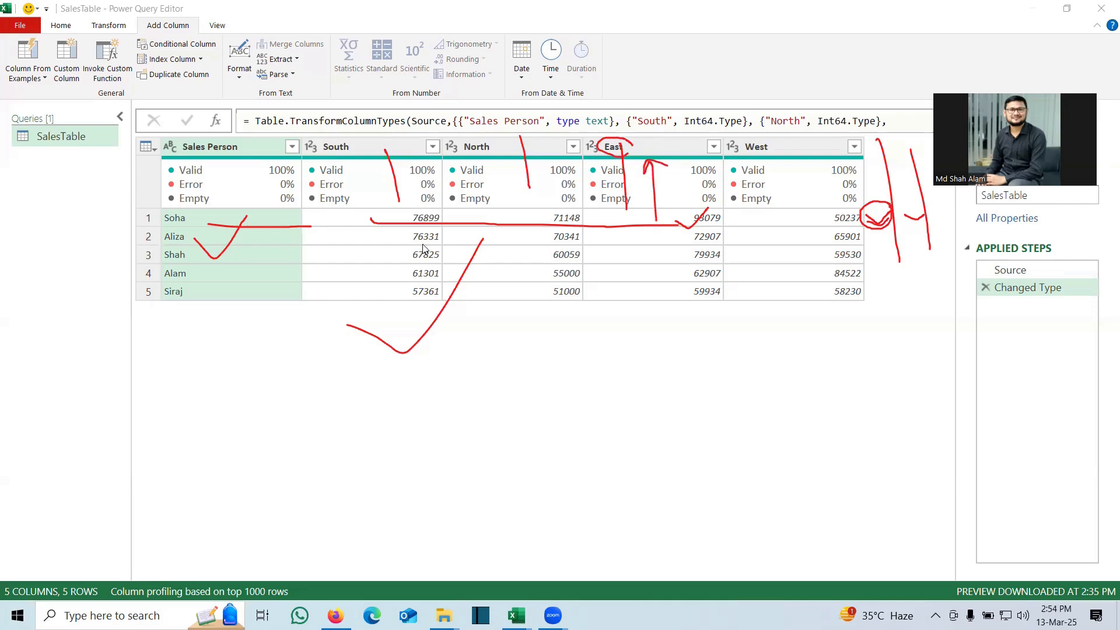
left_click_drag(309, 229, 700, 232)
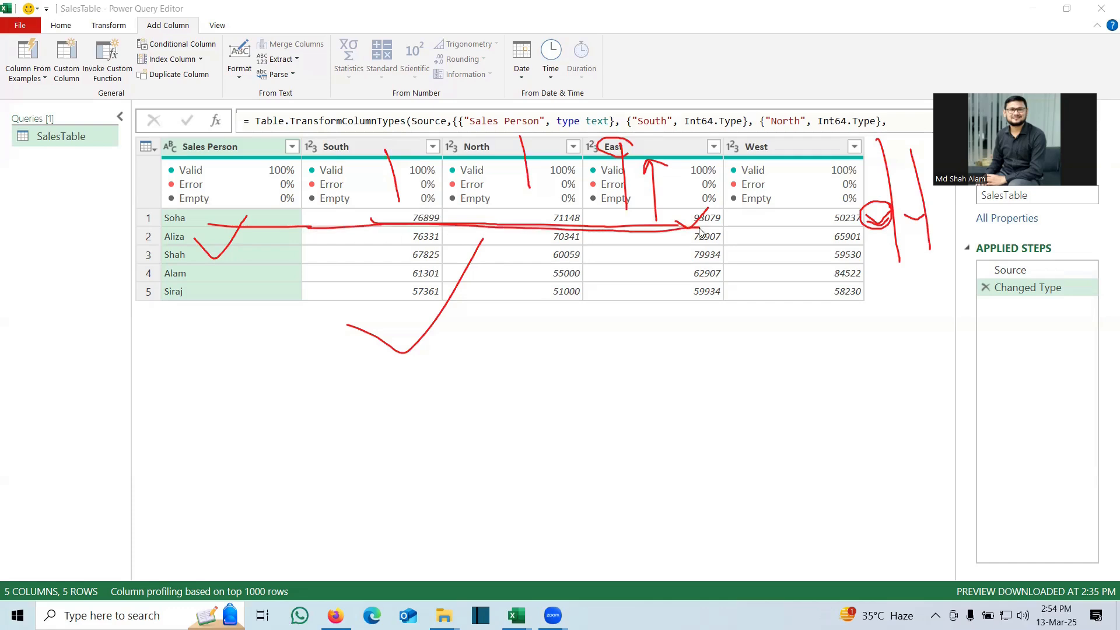
key("Escape")
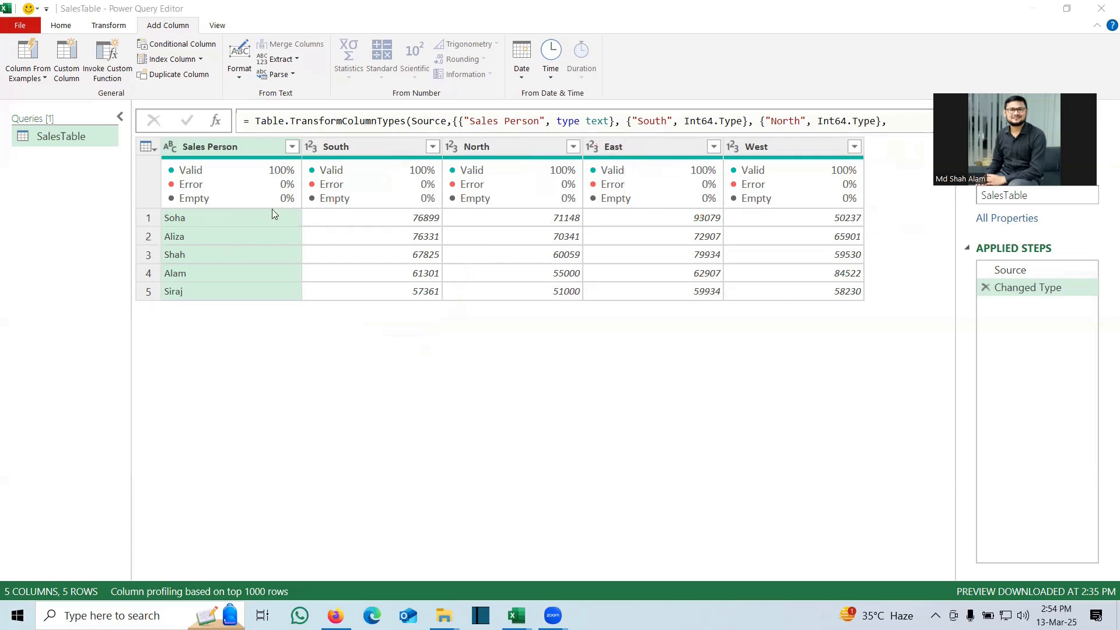
- Add a custom column named Max Sales with the formula = _ and preview its records in the first two rows
left_click(167, 31)
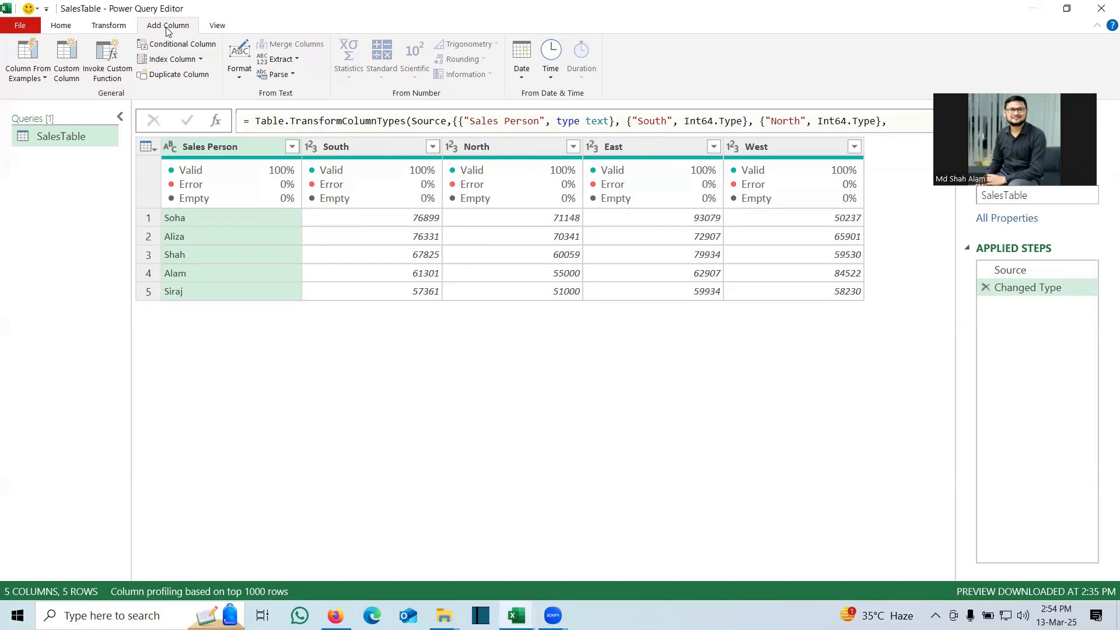
left_click(67, 74)
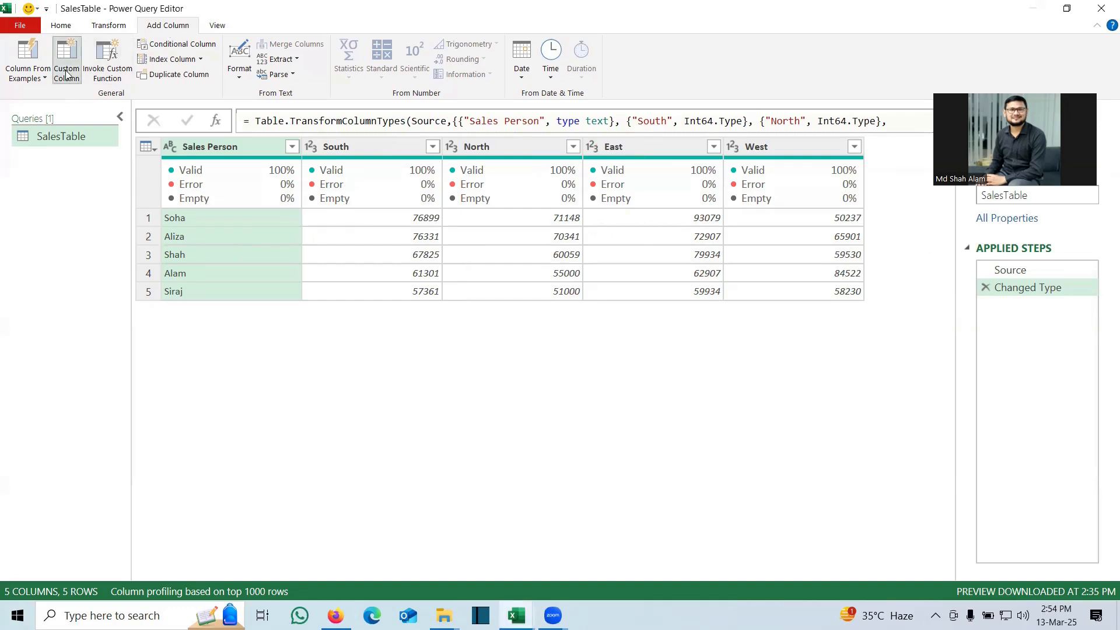
double_click(351, 229)
type("Max Sales")
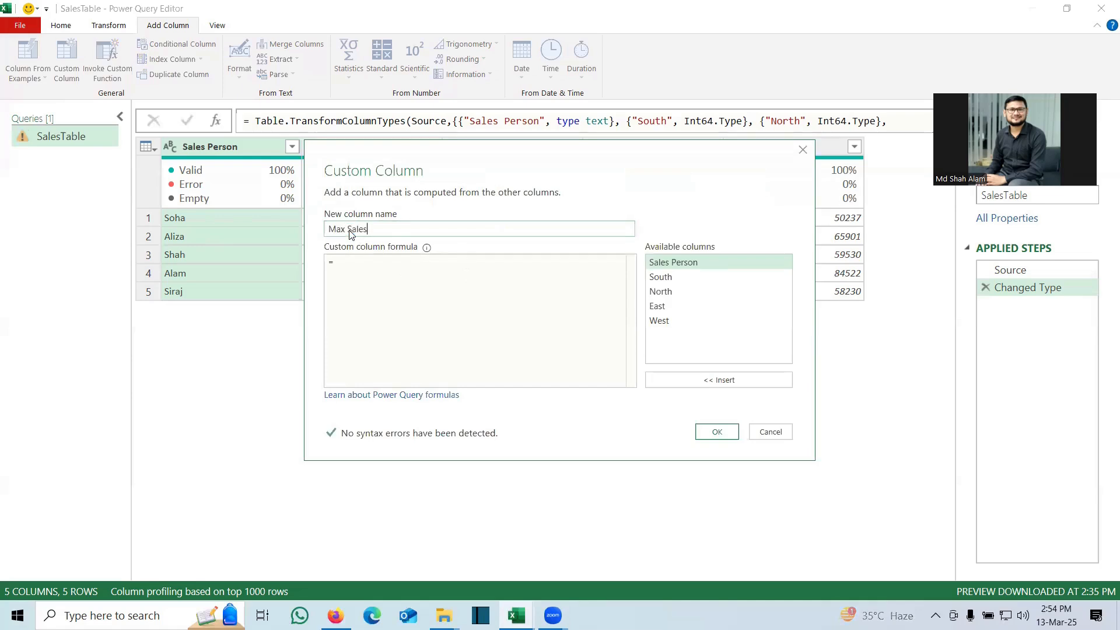
left_click(345, 262)
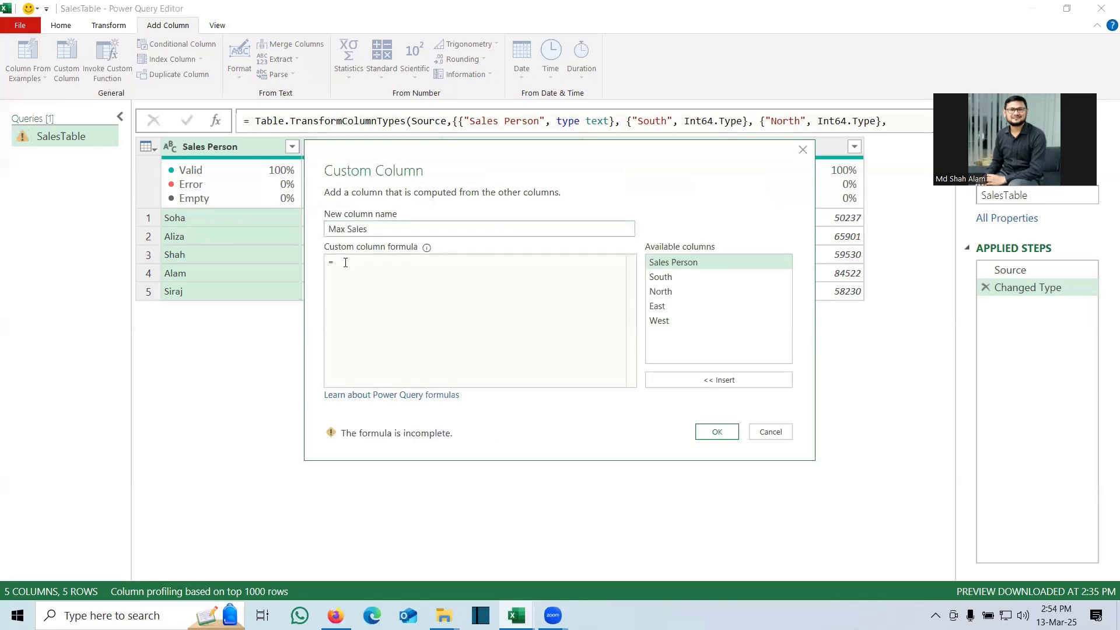
type("_")
left_click(716, 432)
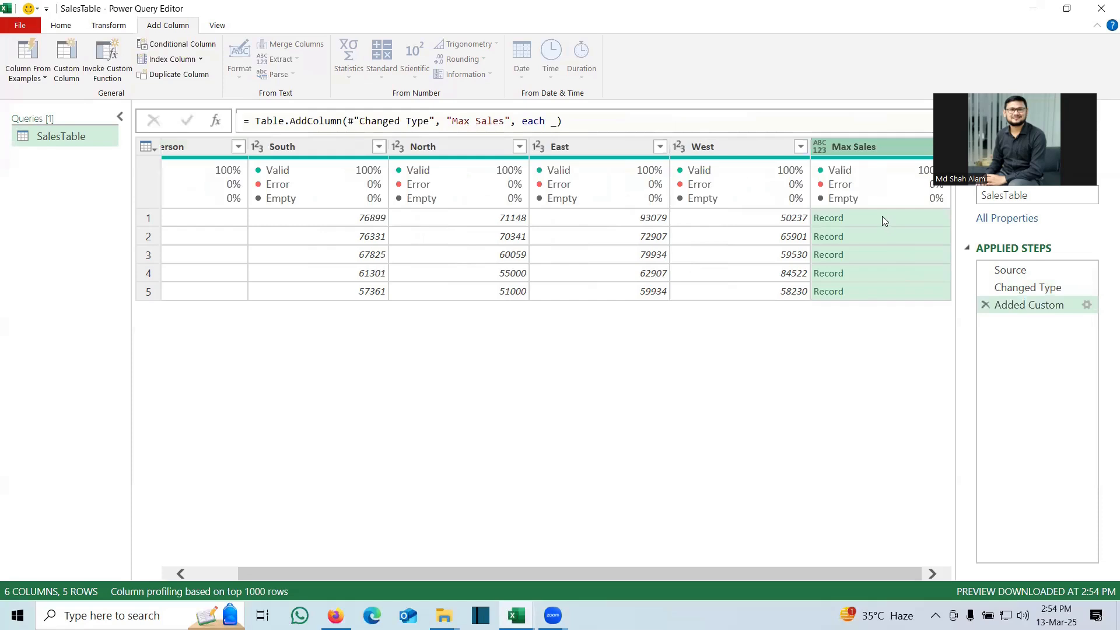
left_click(882, 216)
left_click(867, 235)
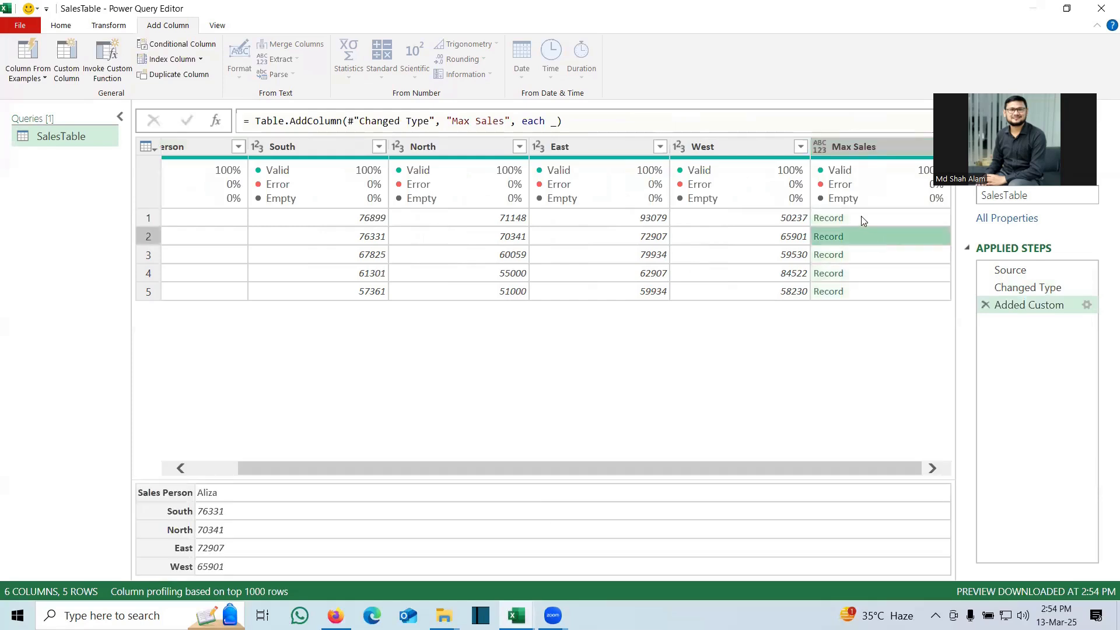
left_click(861, 217)
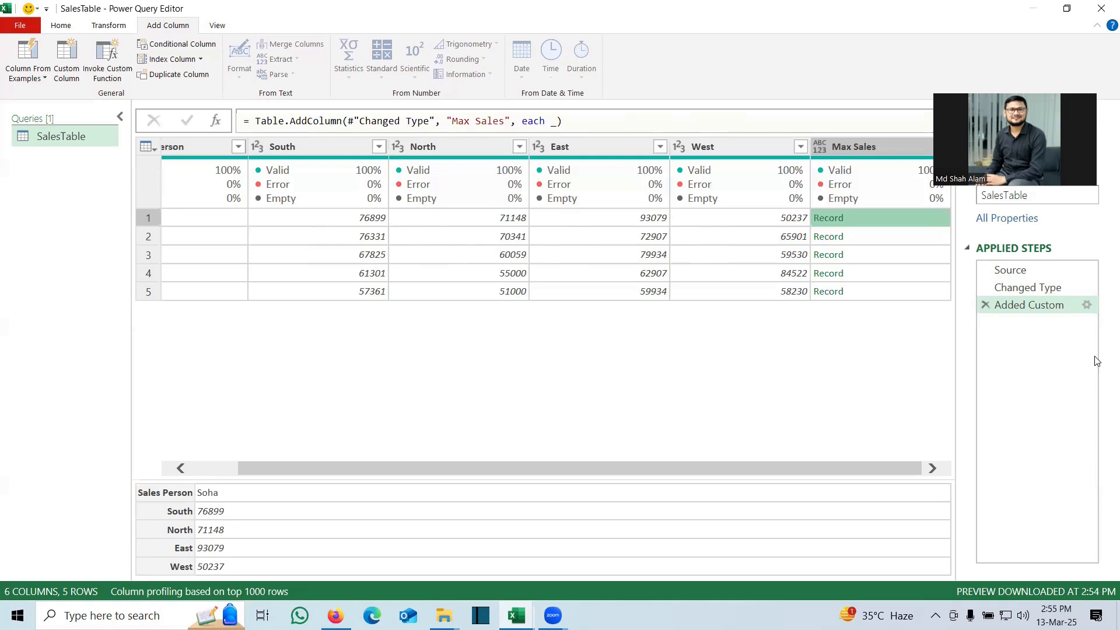
- Change the Max Sales formula to Record.ToList(_) and preview the list in the first row
left_click(1087, 305)
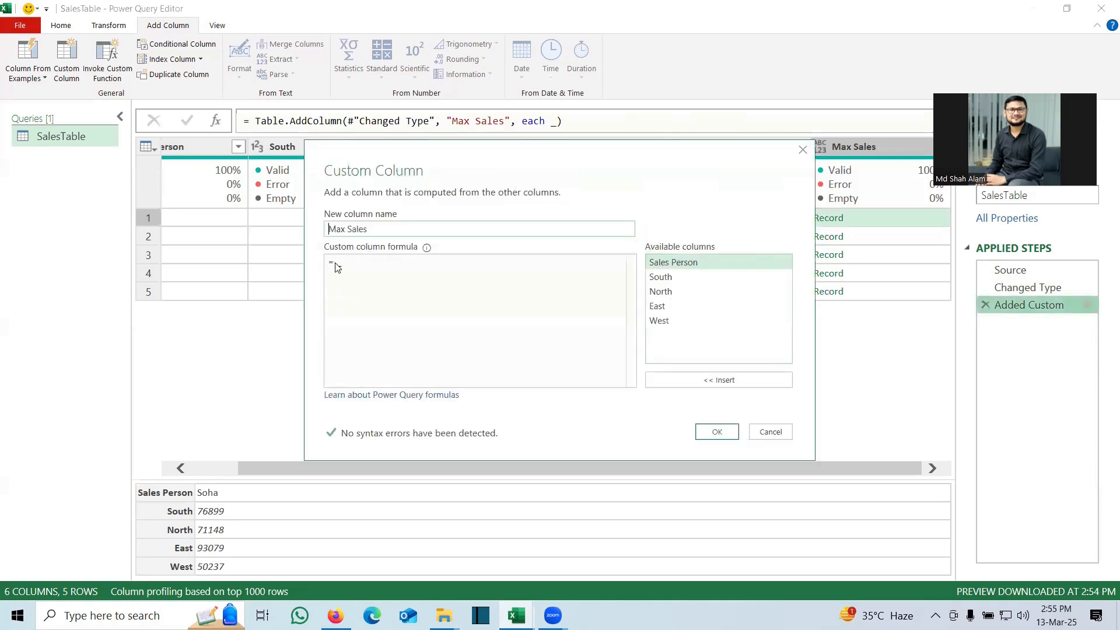
type("Record.ToList(_)")
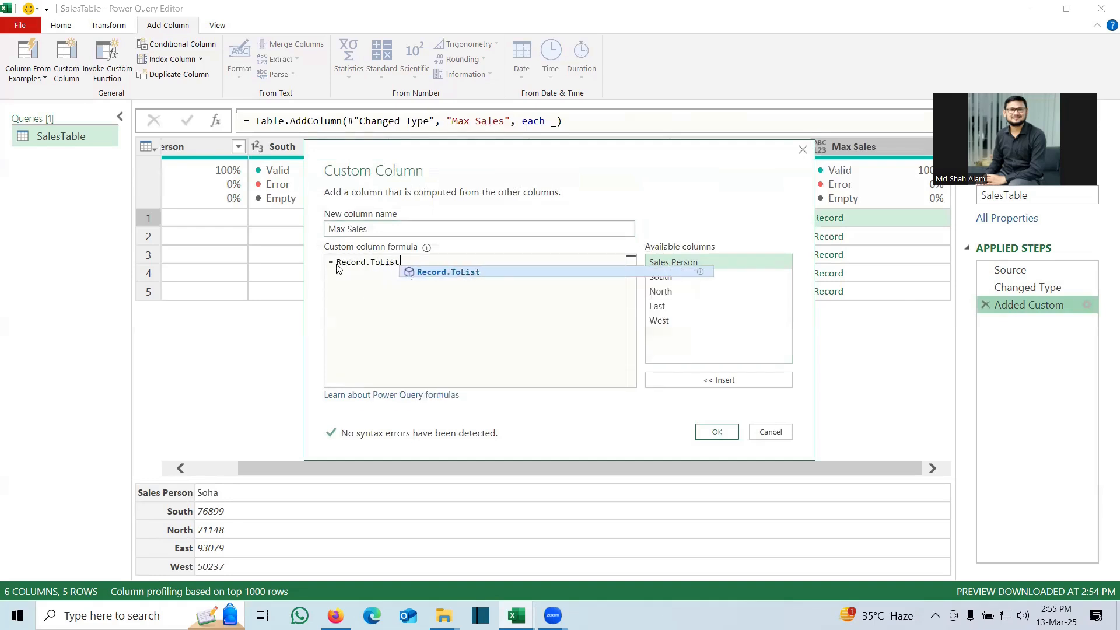
left_click(717, 432)
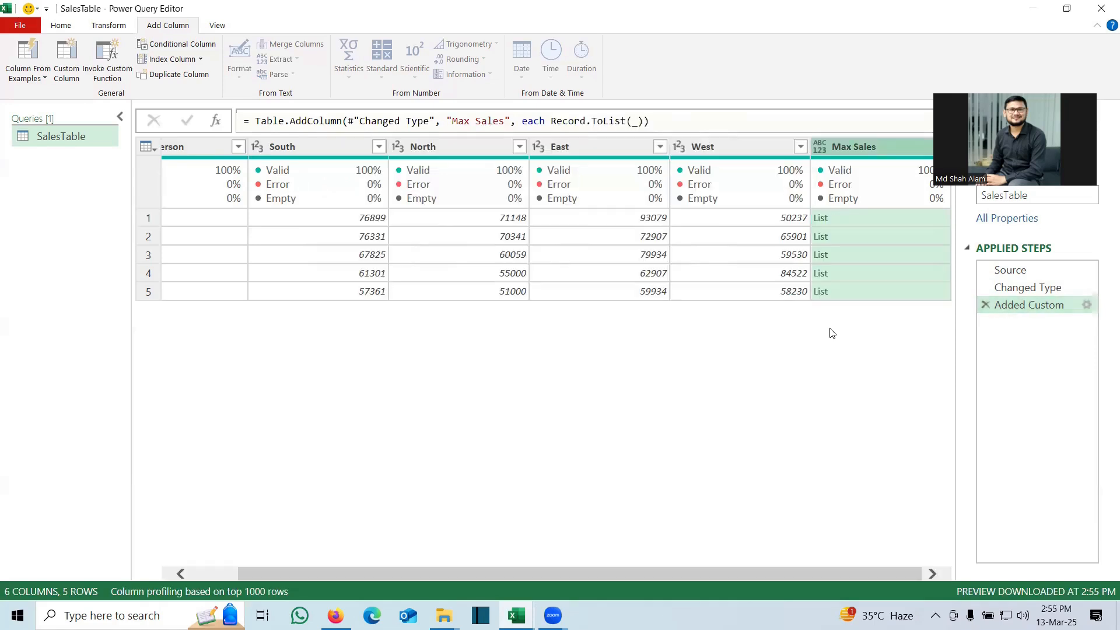
left_click(870, 218)
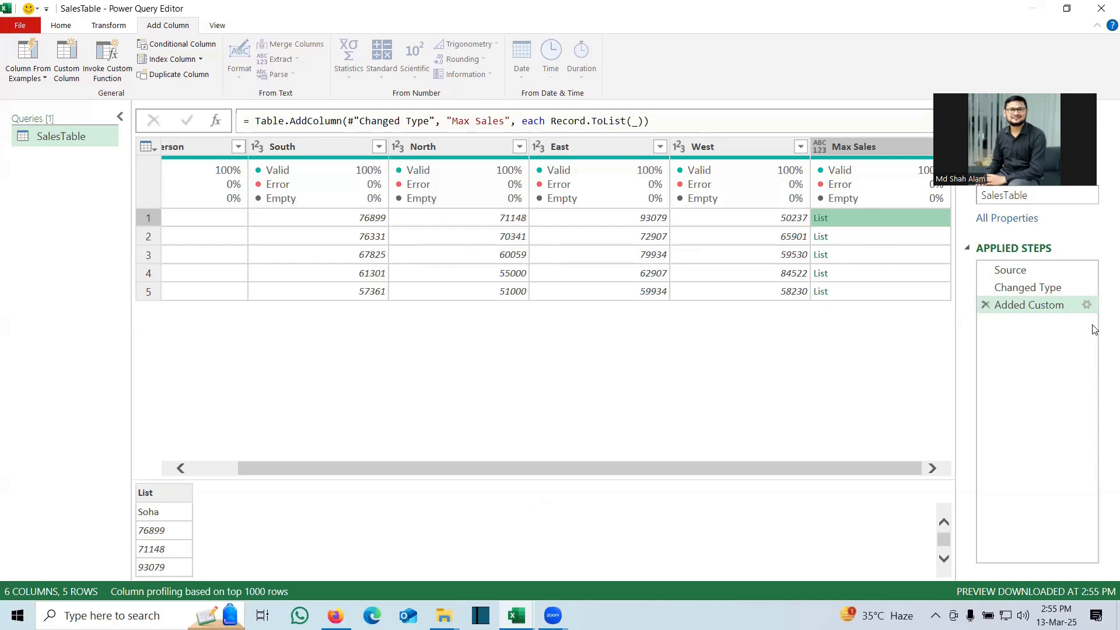
- Wrap the Max Sales formula in List.Skip so it reads List.Skip(Record.ToList(_))
left_click(1087, 304)
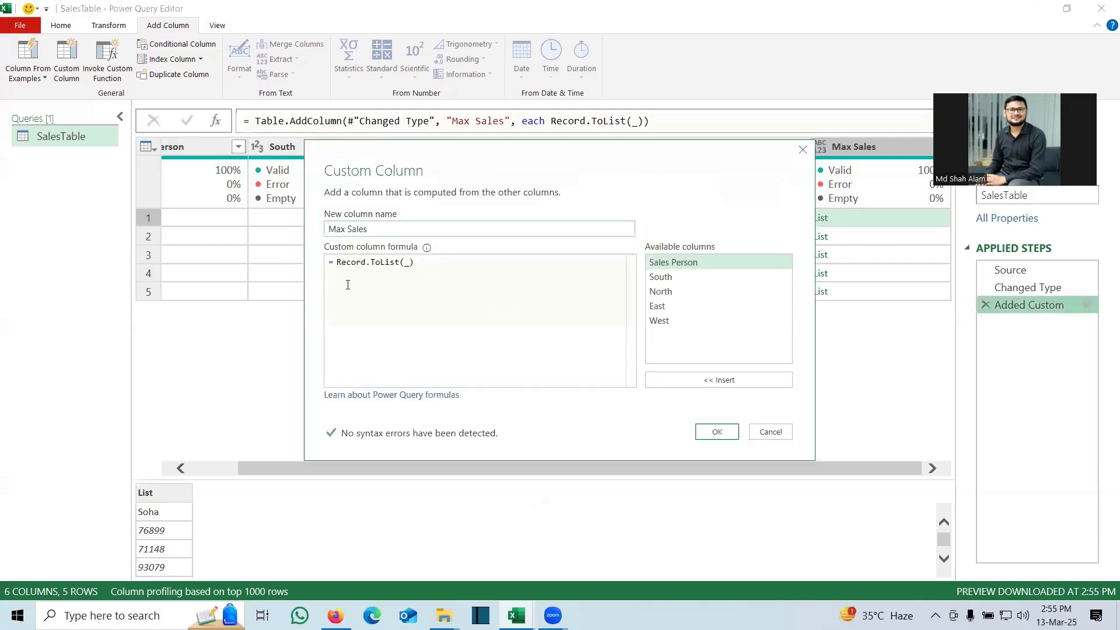
key("Return")
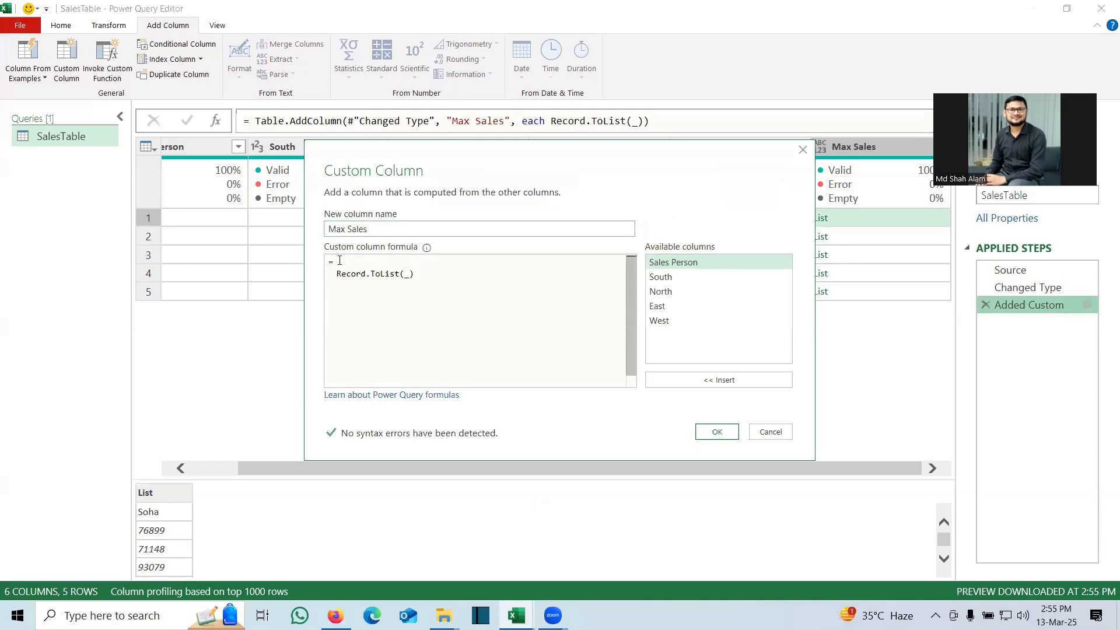
type("List.Skip(")
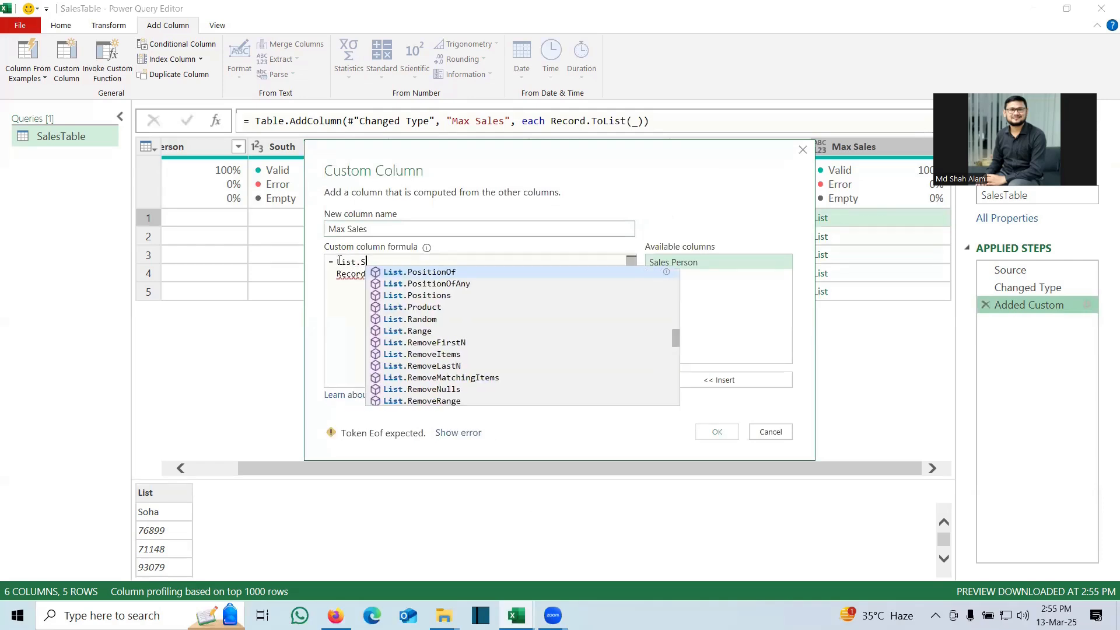
type(")")
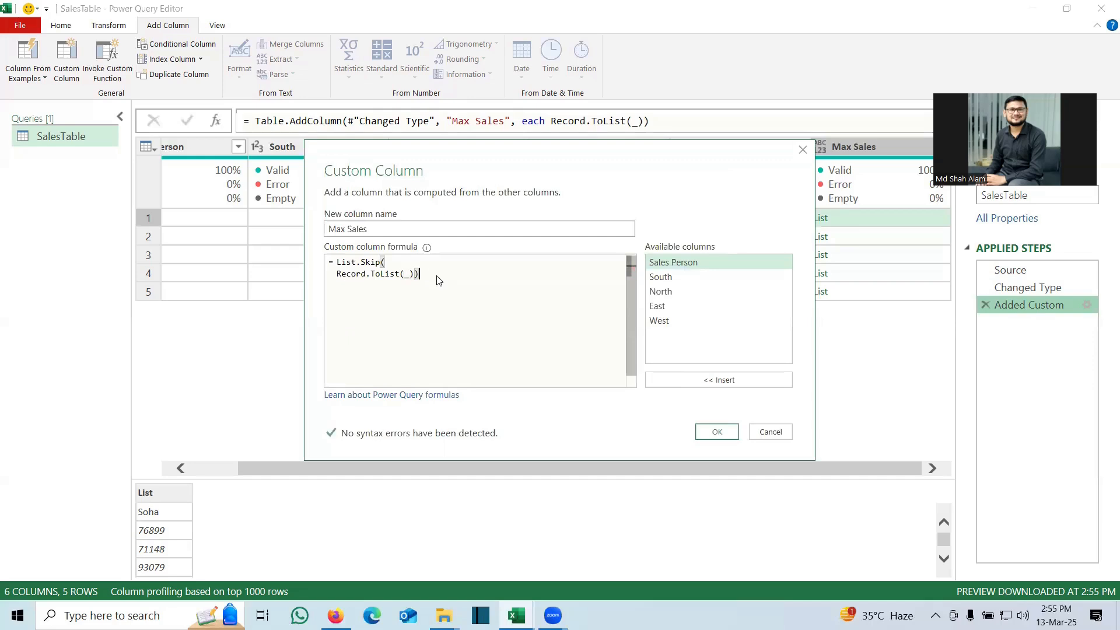
left_click(717, 433)
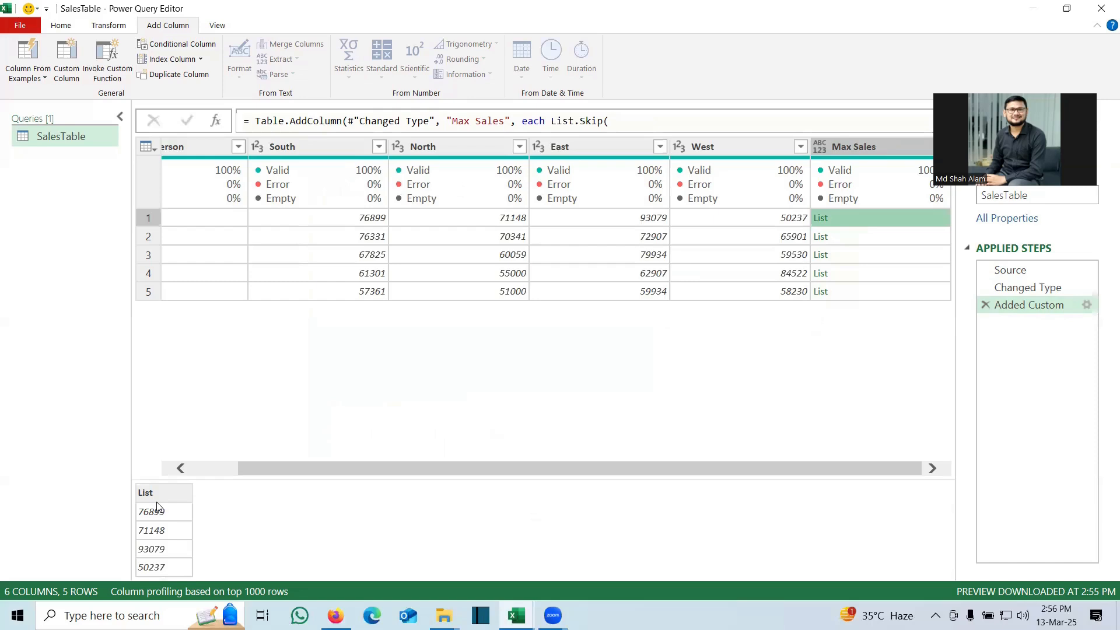
- Wrap the Max Sales formula in List.Max so it reads List.Max(List.Skip(Record.ToList(_)))
left_click(1084, 304)
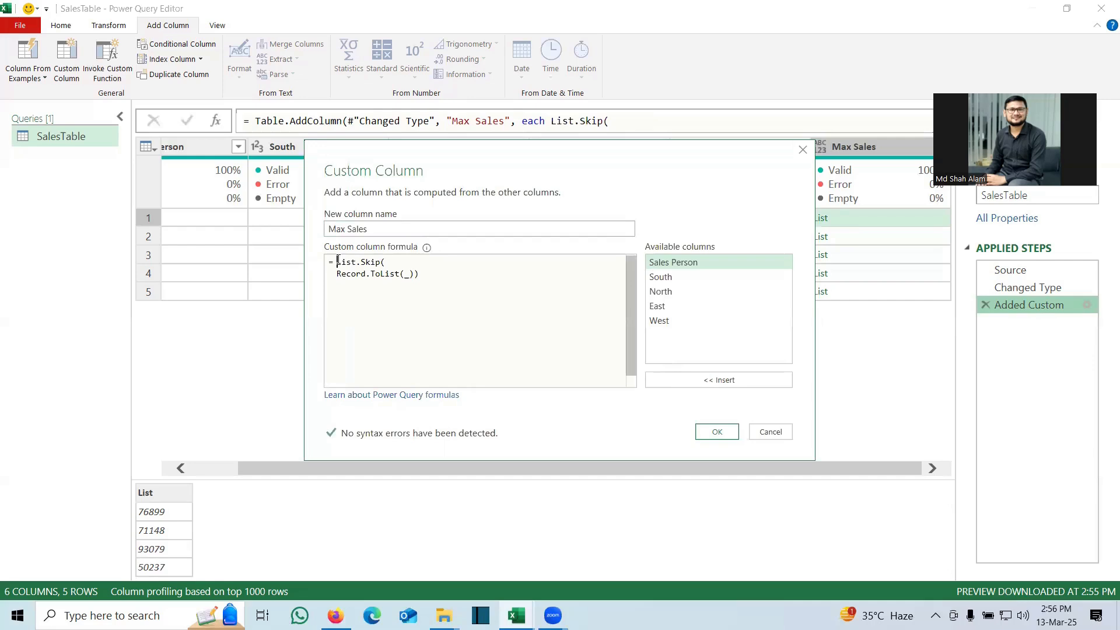
left_click(338, 261)
key("Return")
type("List.")
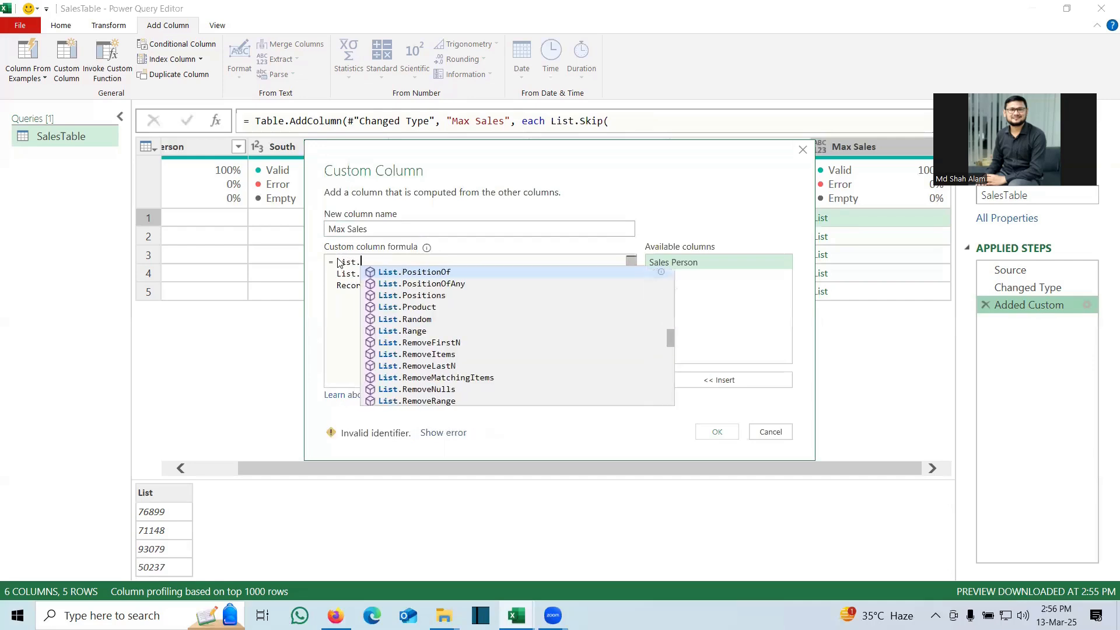
type("Max(")
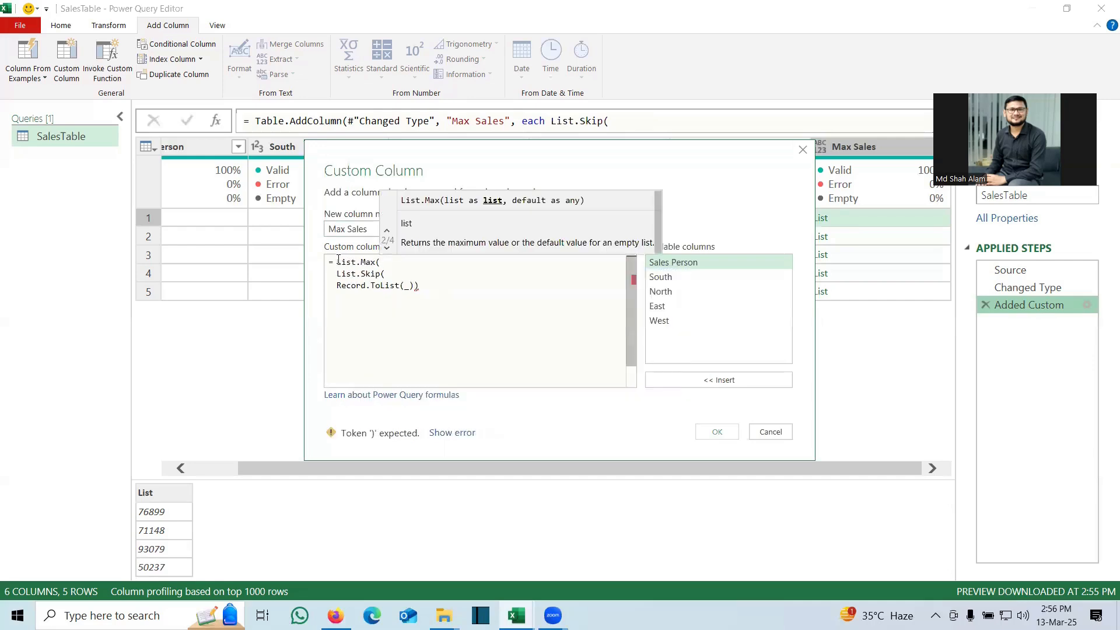
left_click(433, 284)
type(")")
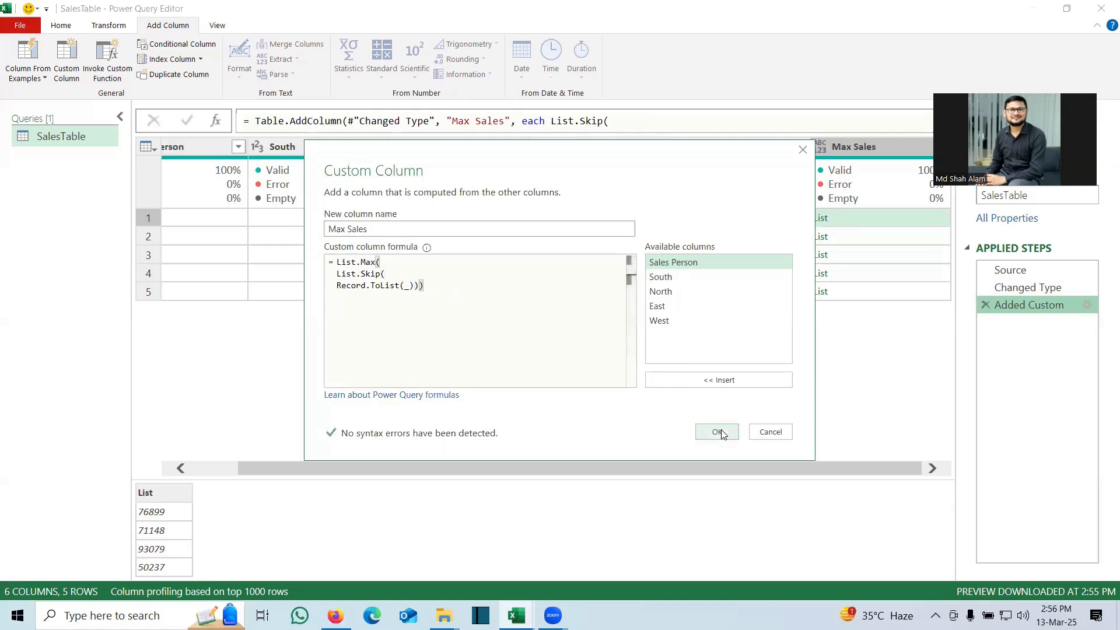
left_click(716, 432)
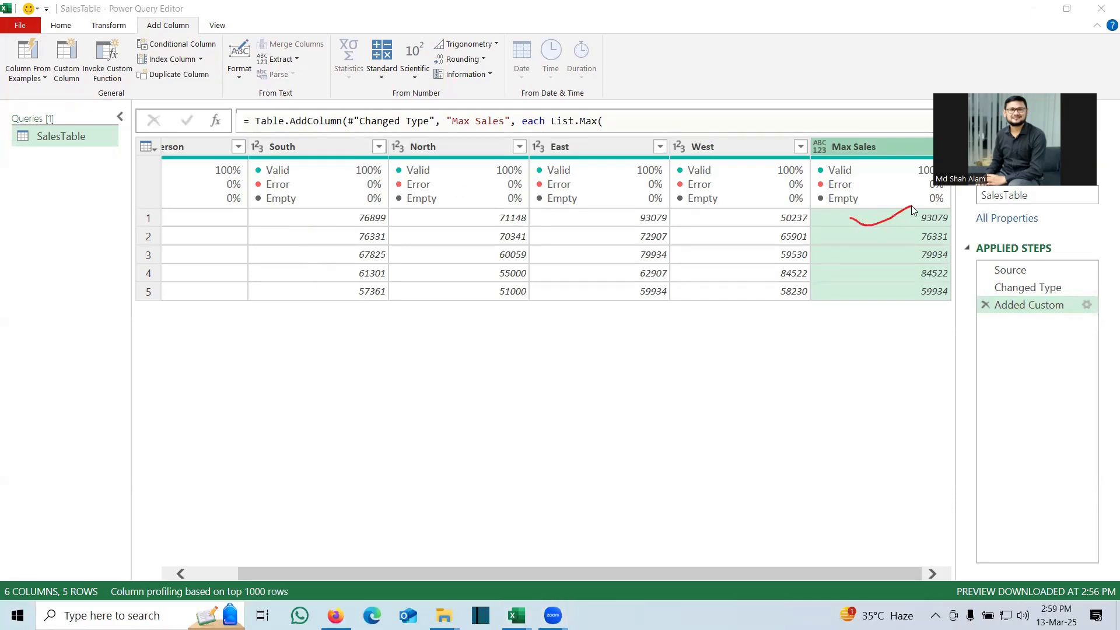
mouse_move(945, 218)
left_mouse_down()
mouse_move(925, 213)
mouse_move(931, 232)
mouse_move(953, 226)
mouse_move(943, 216)
left_mouse_up()
key("Escape")
- Add a custom column with the default name and the formula List.PositionOf(Record.ToList(_),[Max Sales])
left_click(173, 29)
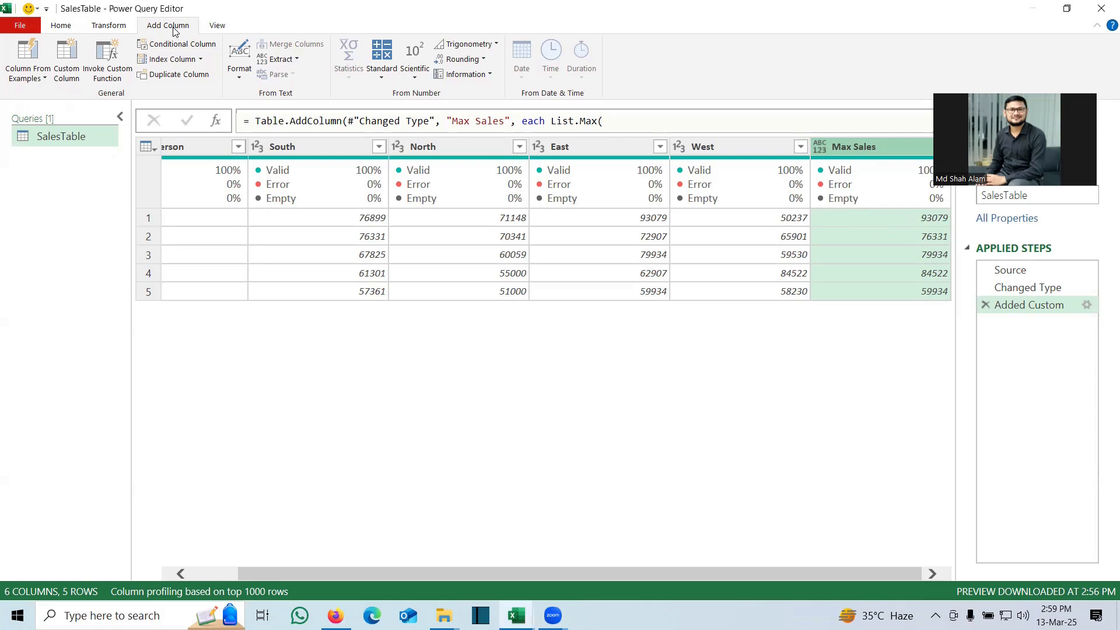
left_click(72, 69)
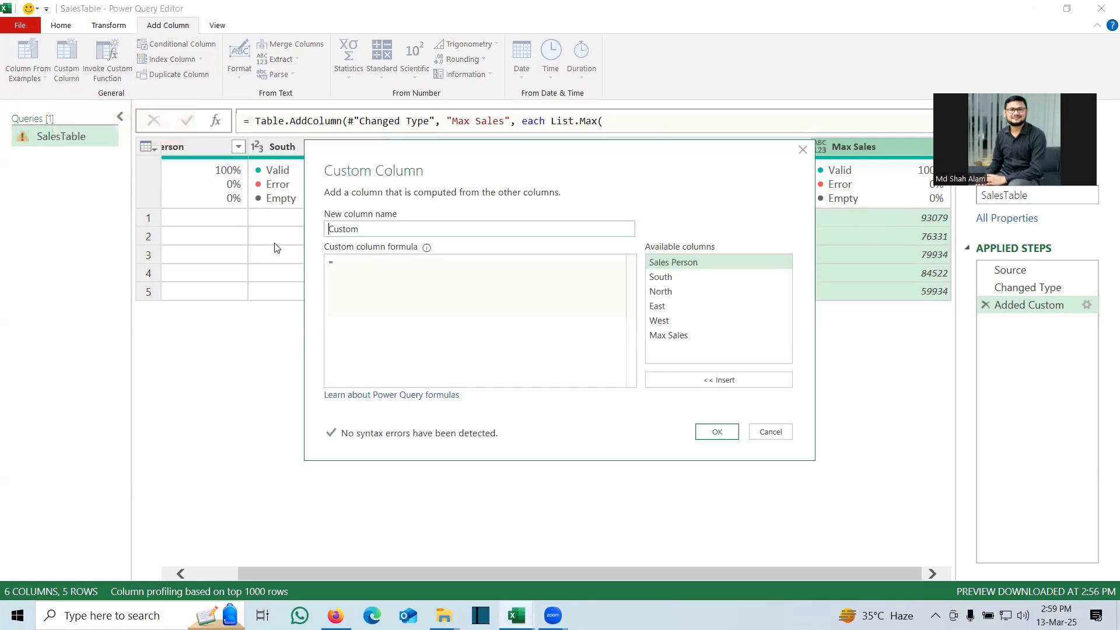
left_click(355, 267)
type("List.Po")
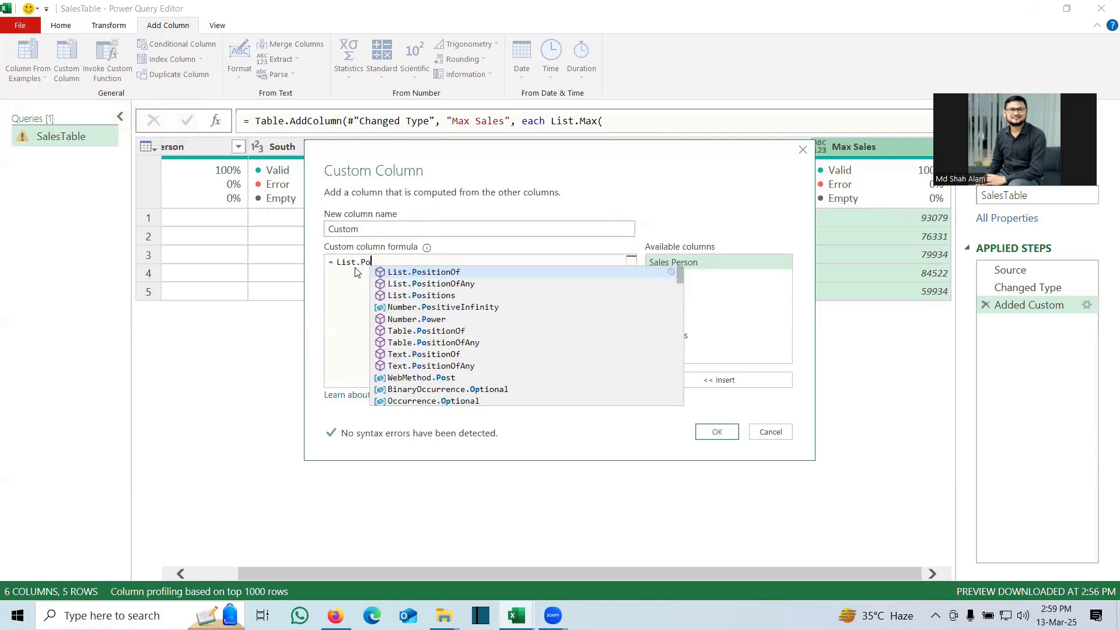
key("Tab")
type("(")
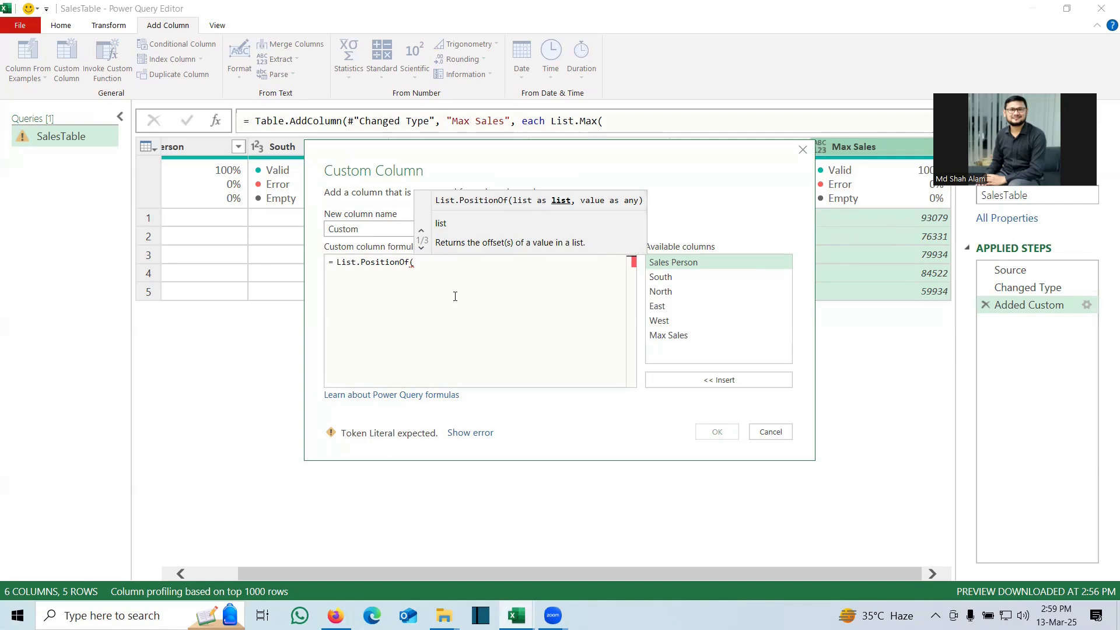
type("Re")
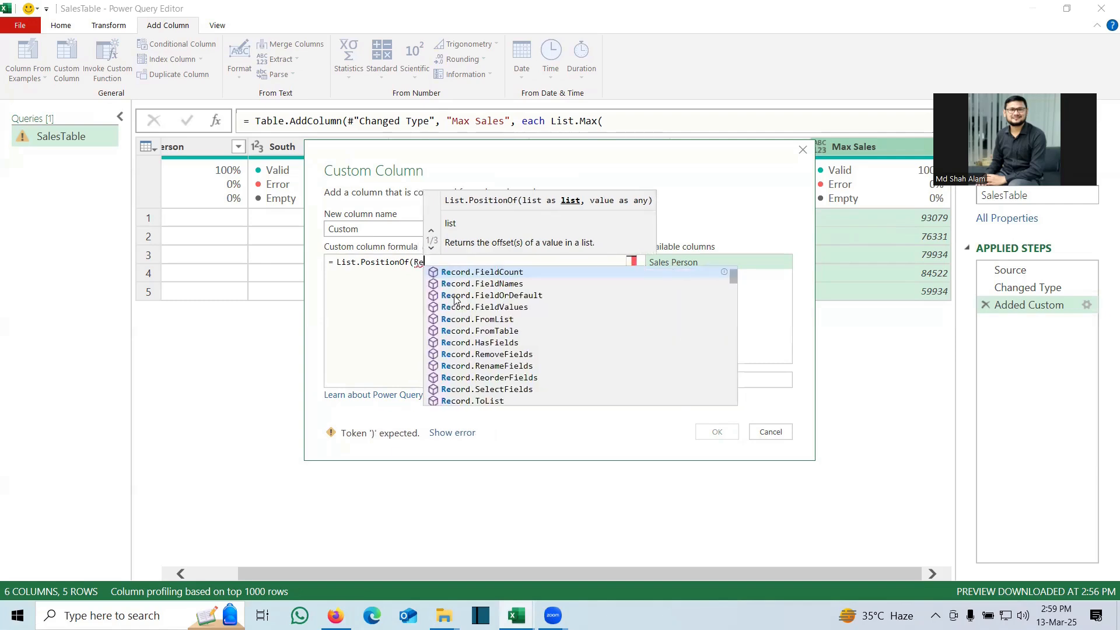
type("cord.ToList(")
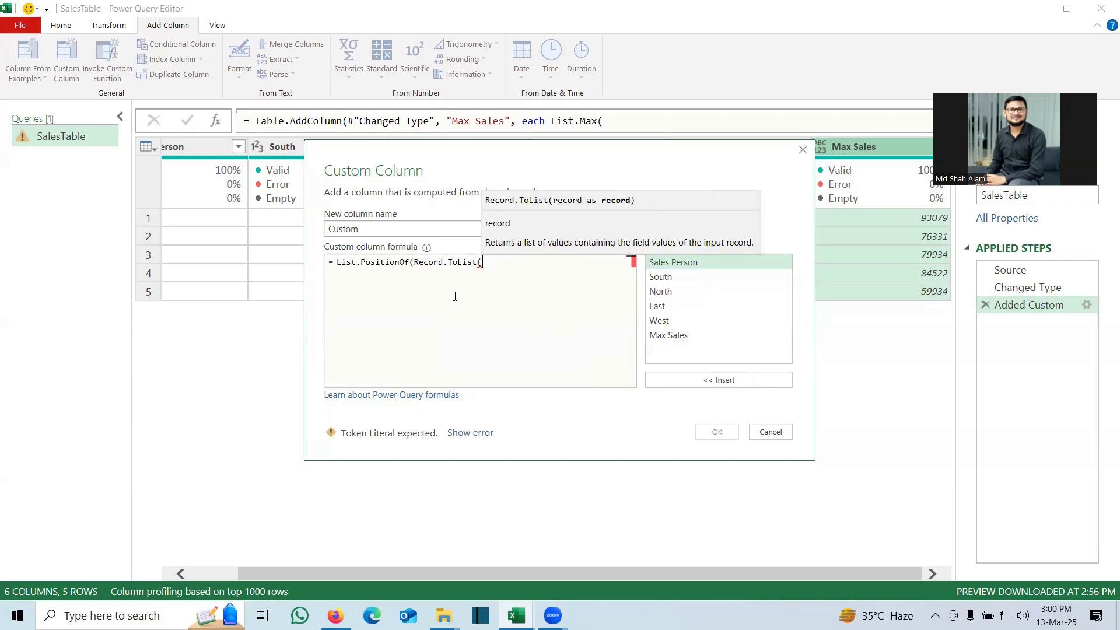
type("_)")
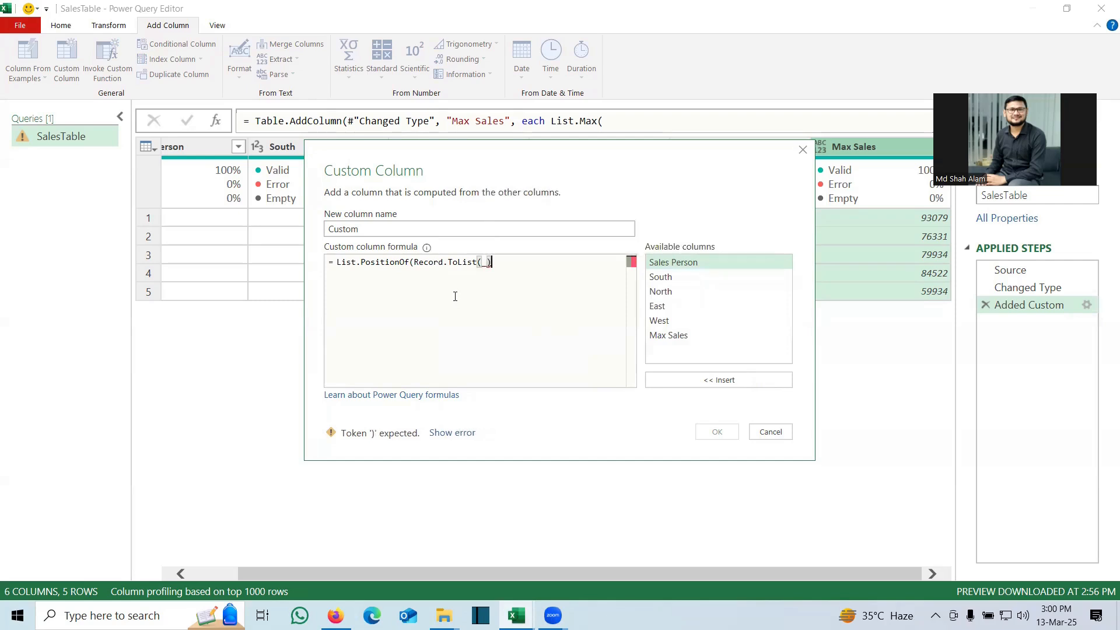
type(",")
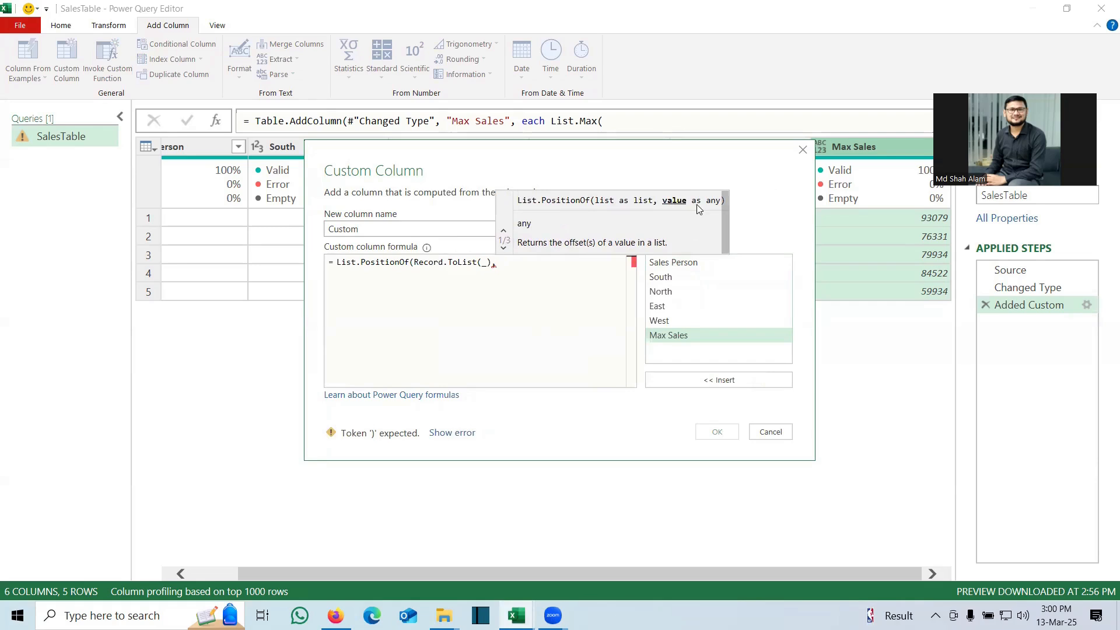
double_click(666, 336)
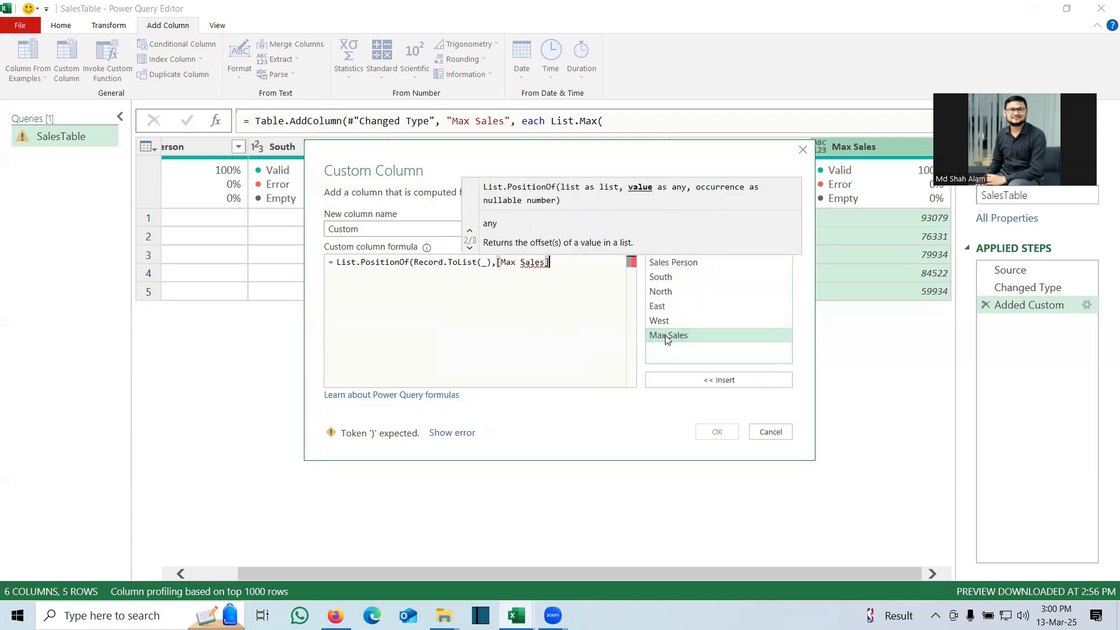
type(")")
left_click(716, 432)
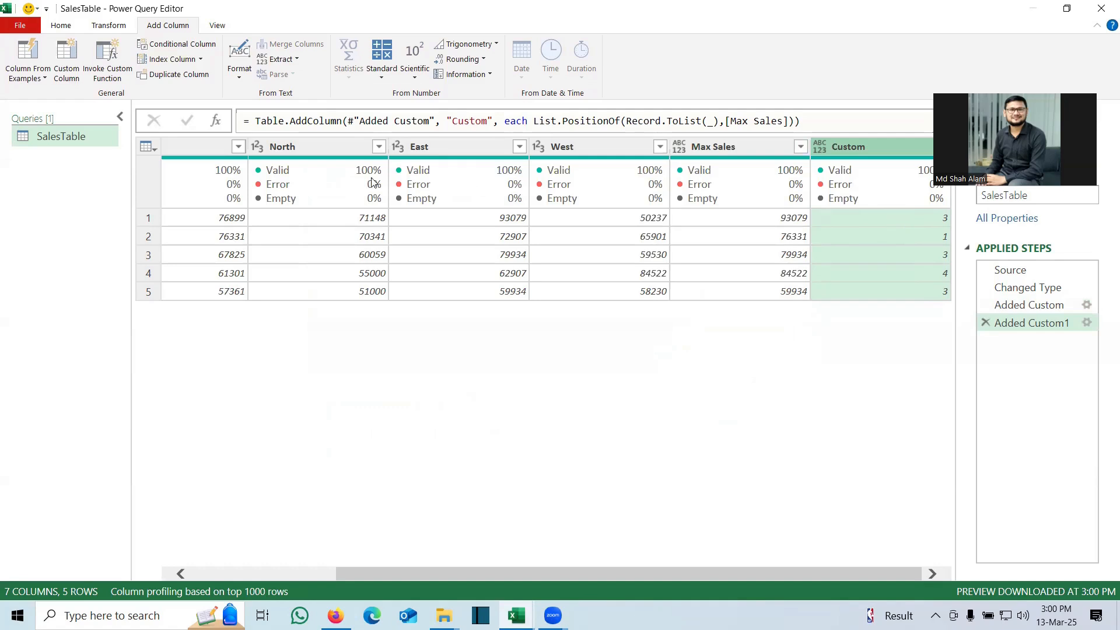
- Replace the position column's formula with Record.FieldNames(_) and preview the list in the first row
left_click(1088, 325)
key("ctrl+a")
key("BackSpace")
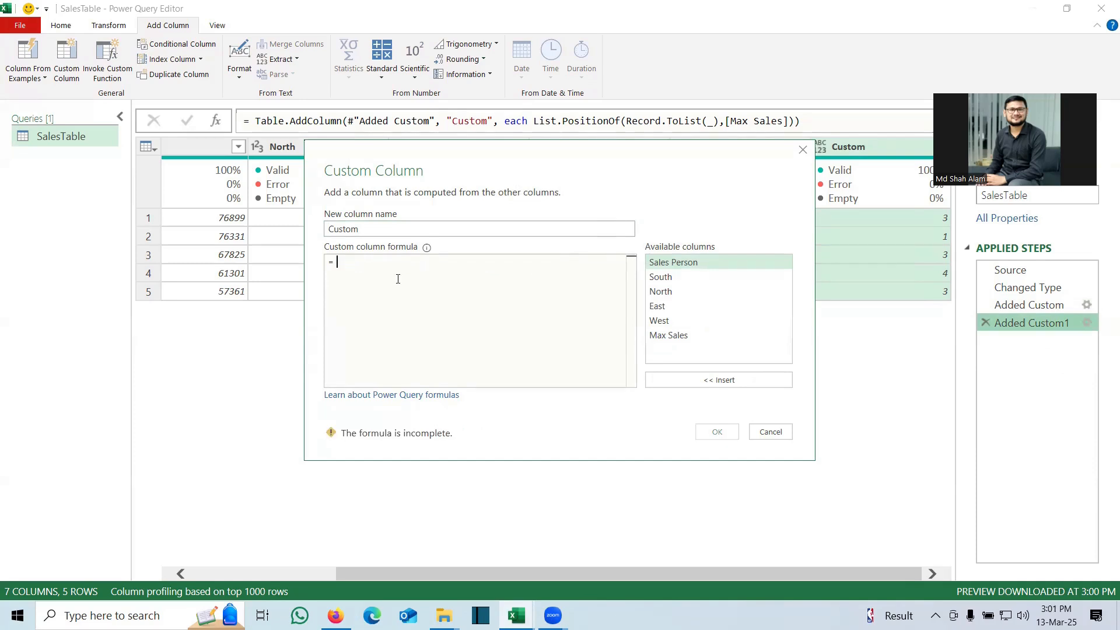
type("Record")
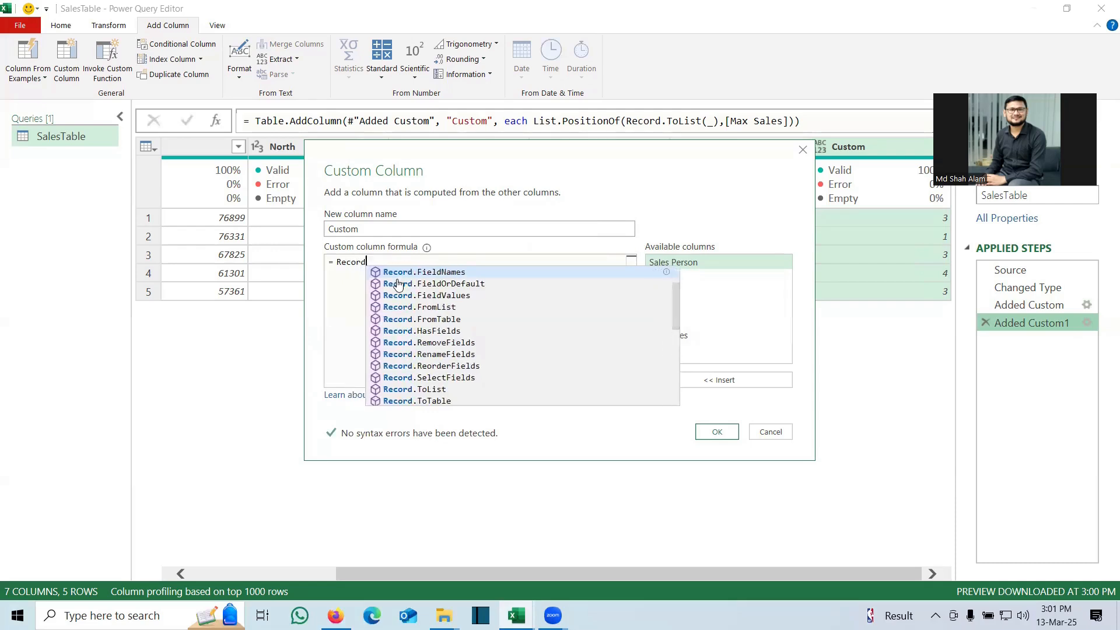
left_click(413, 273)
type("(")
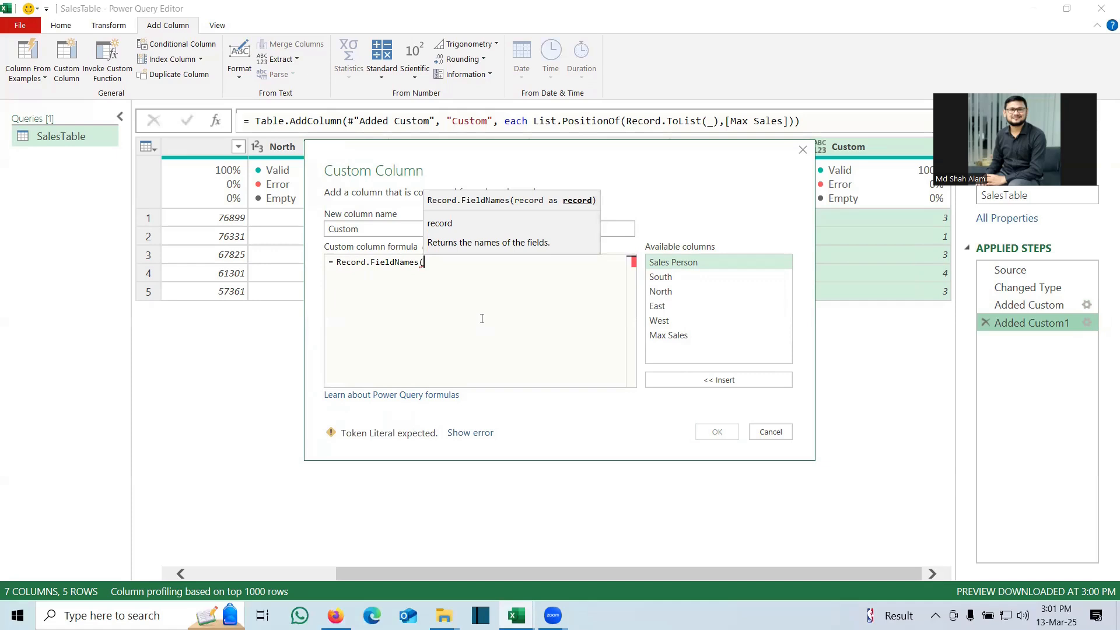
type("_)")
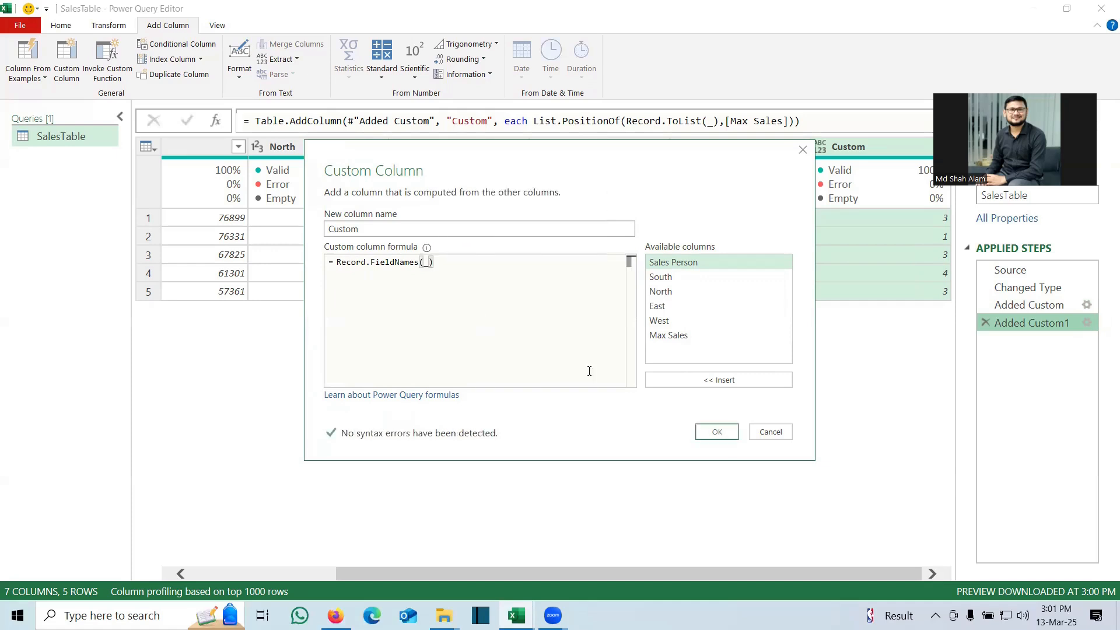
left_click(718, 432)
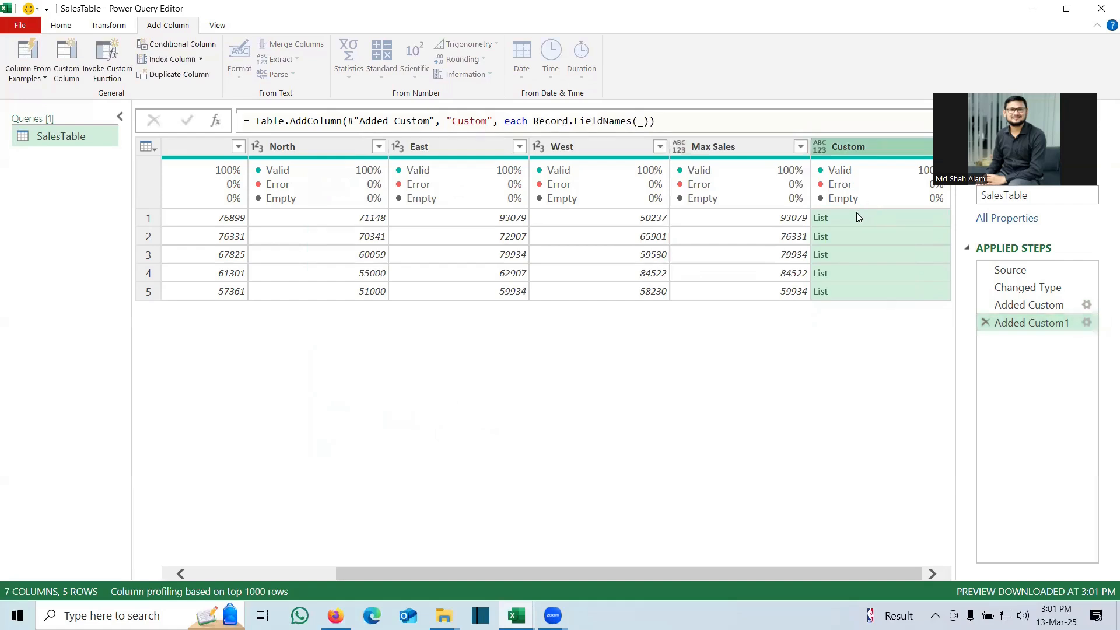
left_click(854, 218)
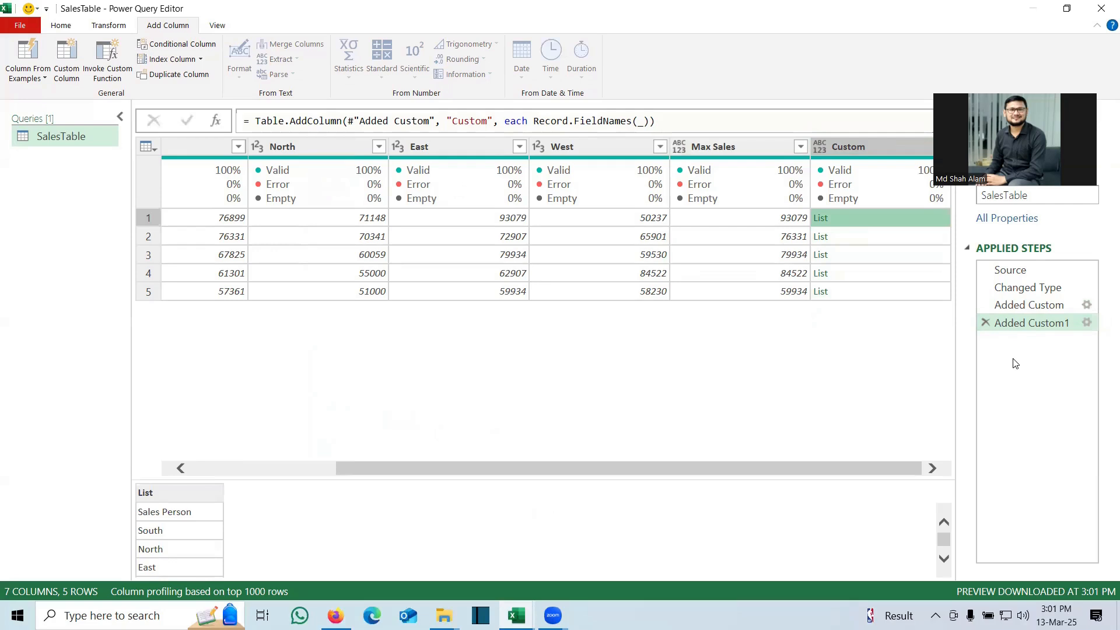
- Append the index {0} to the custom column's formula so it reads Record.FieldNames(_){0}
double_click(1036, 325)
left_click(523, 298)
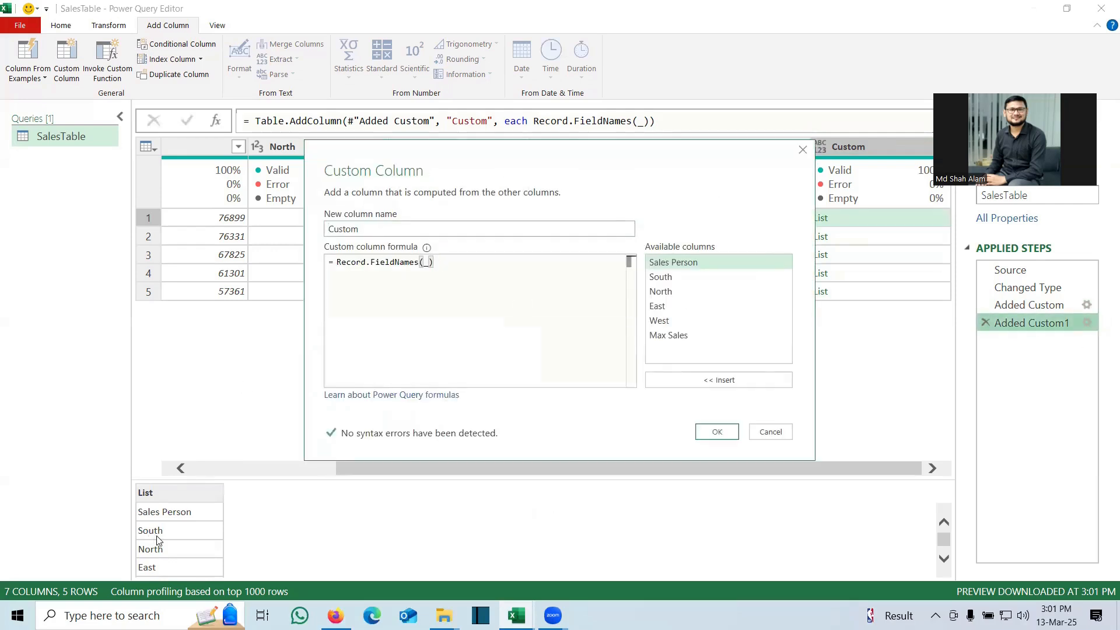
type("{0")
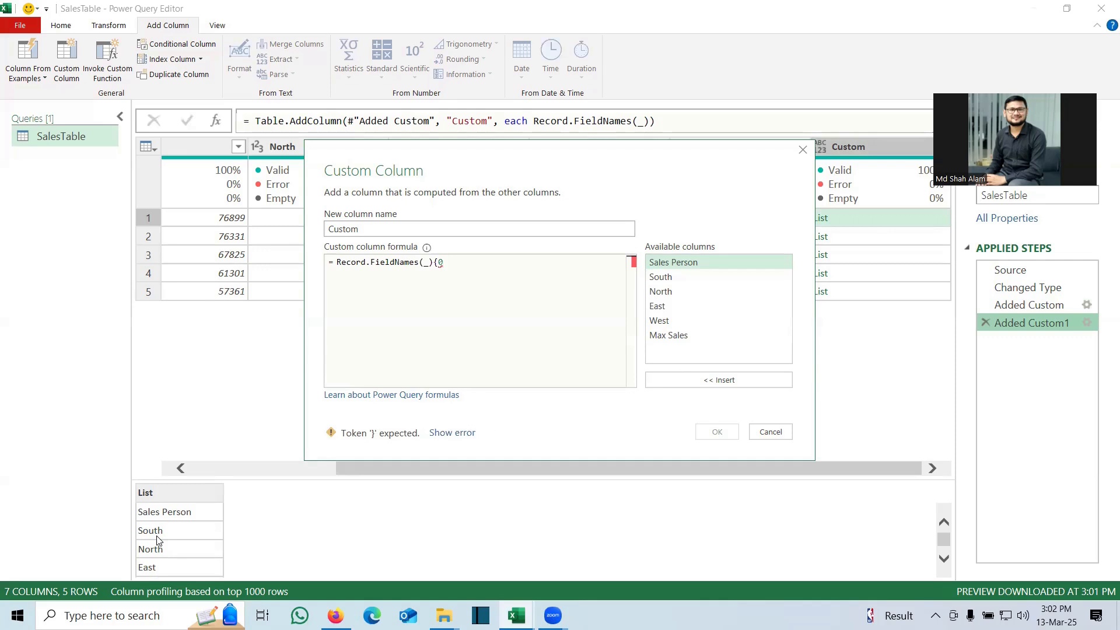
type("}")
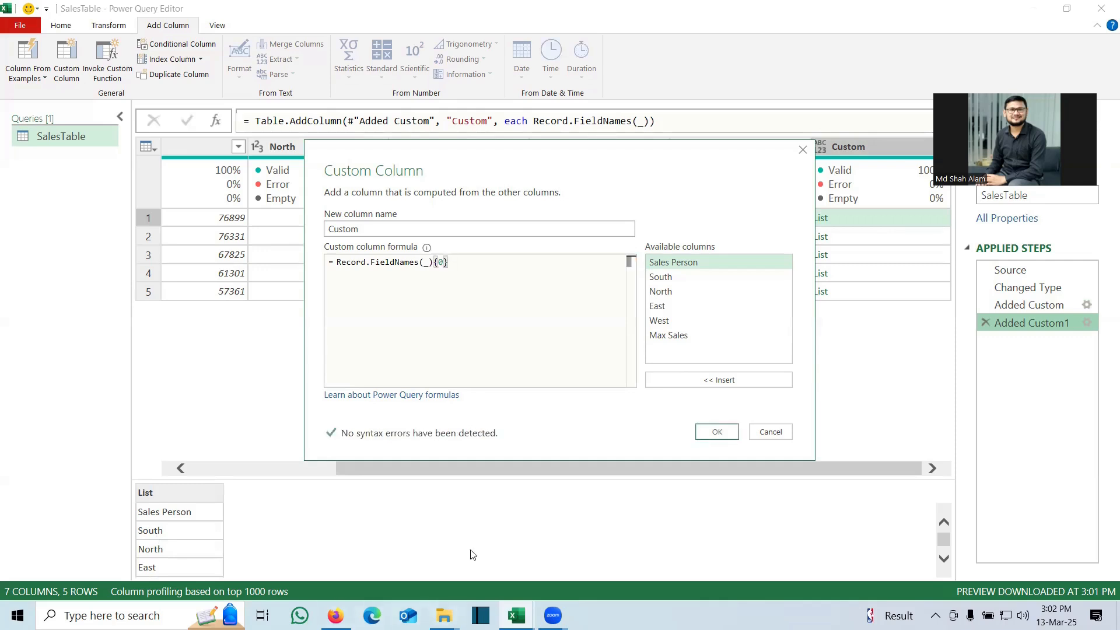
left_click(717, 437)
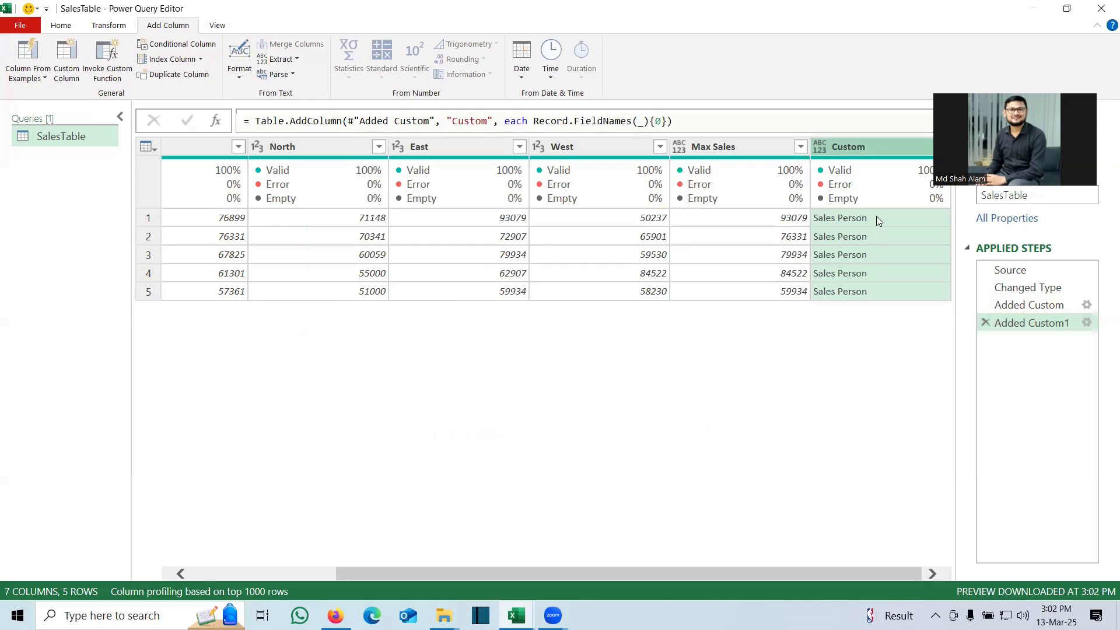
- Replace the index 0 inside the braces of the Record.FieldNames formula with List.PositionOf(Record.ToList(_),[Max Sales])
left_click(1087, 322)
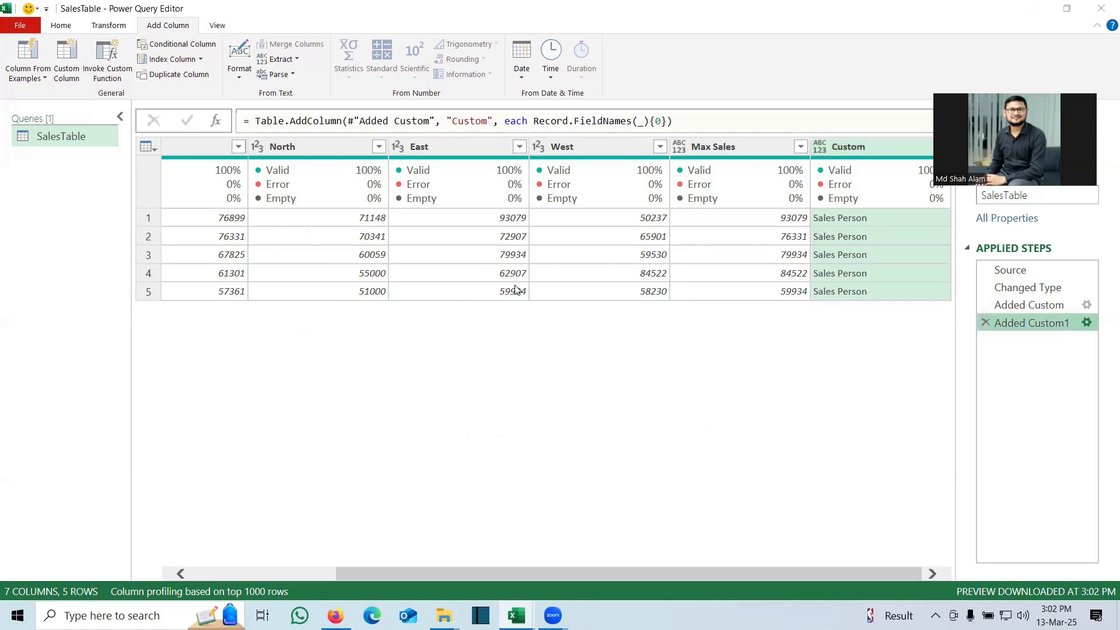
double_click(444, 262)
key("BackSpace")
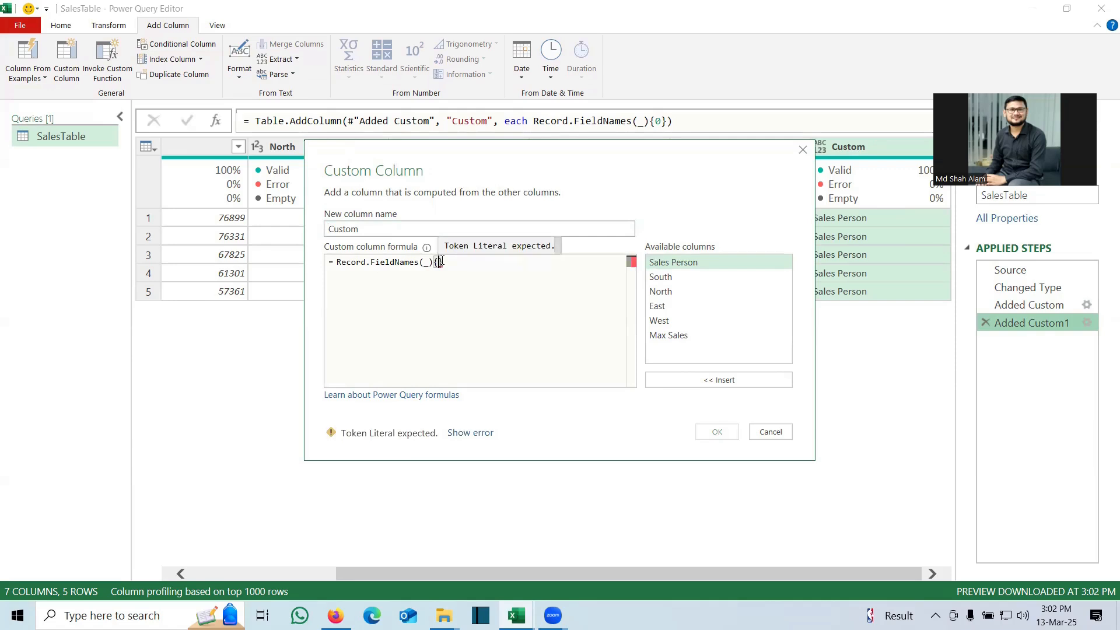
key("ctrl+v")
left_click(715, 432)
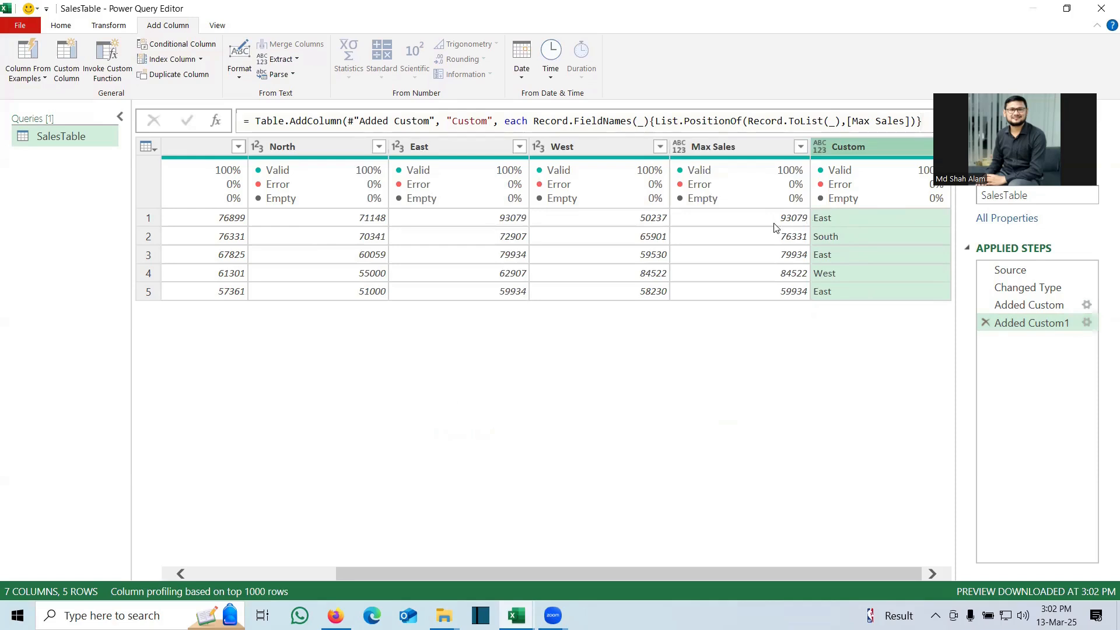
- Rename the new custom column to Zone in its Table.AddColumn formula
double_click(484, 121)
key("BackSpace")
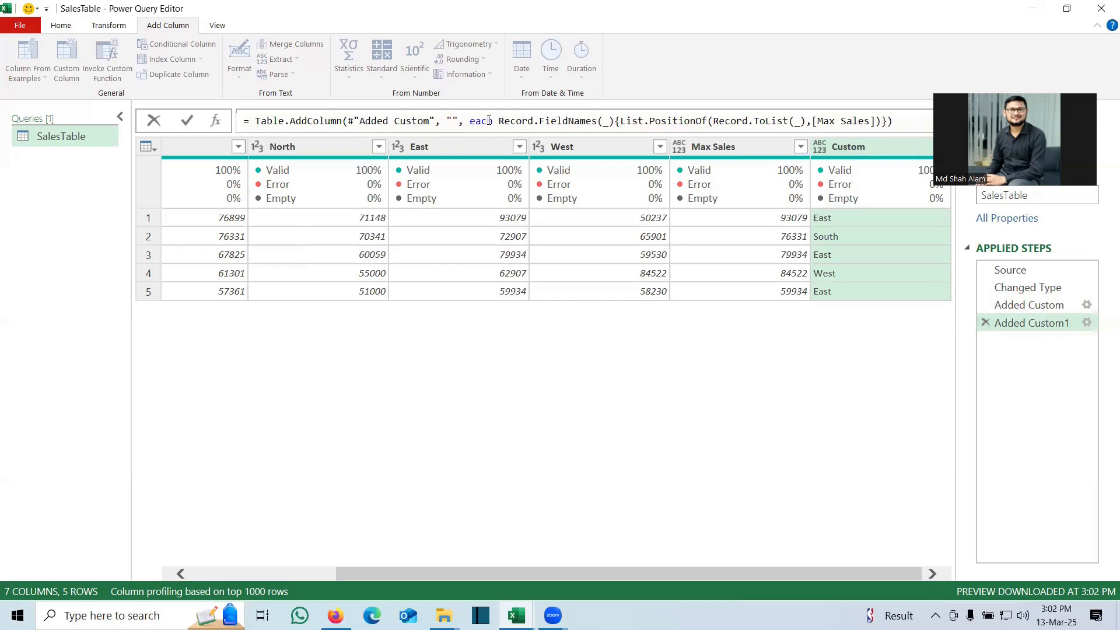
type("Zone")
left_click(186, 120)
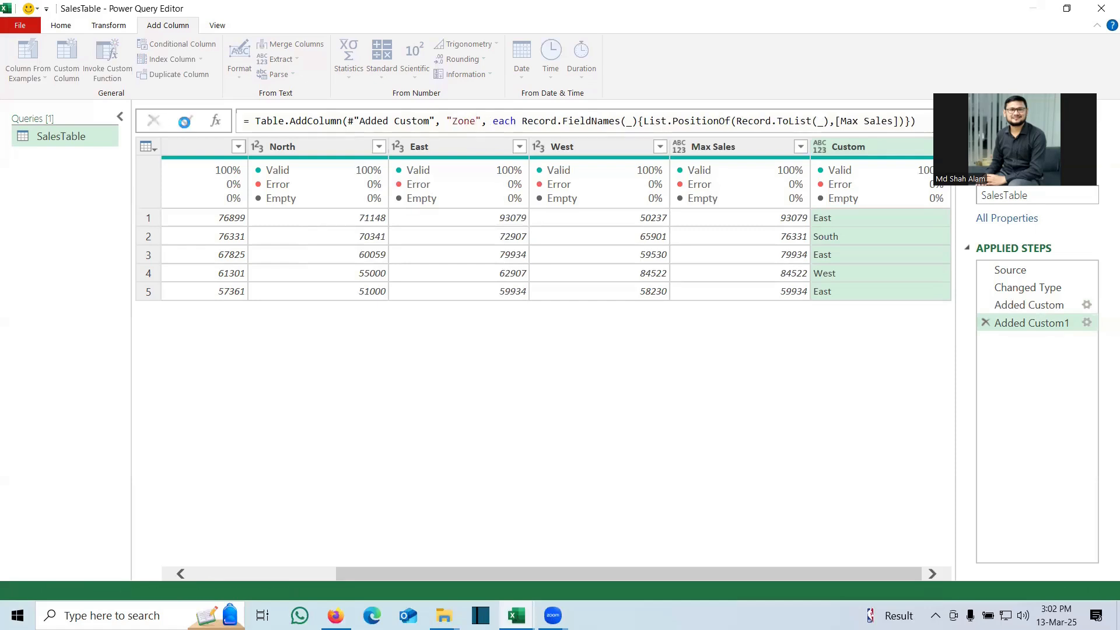